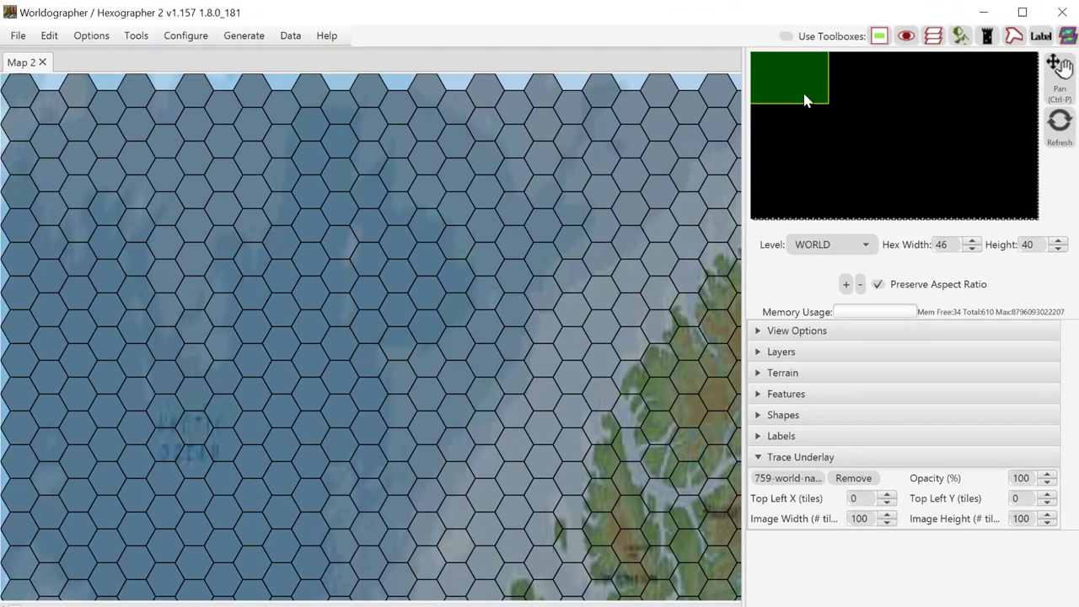
# Pan the map across the underlay up to northern Canada's islands
pyautogui.click(841, 121)
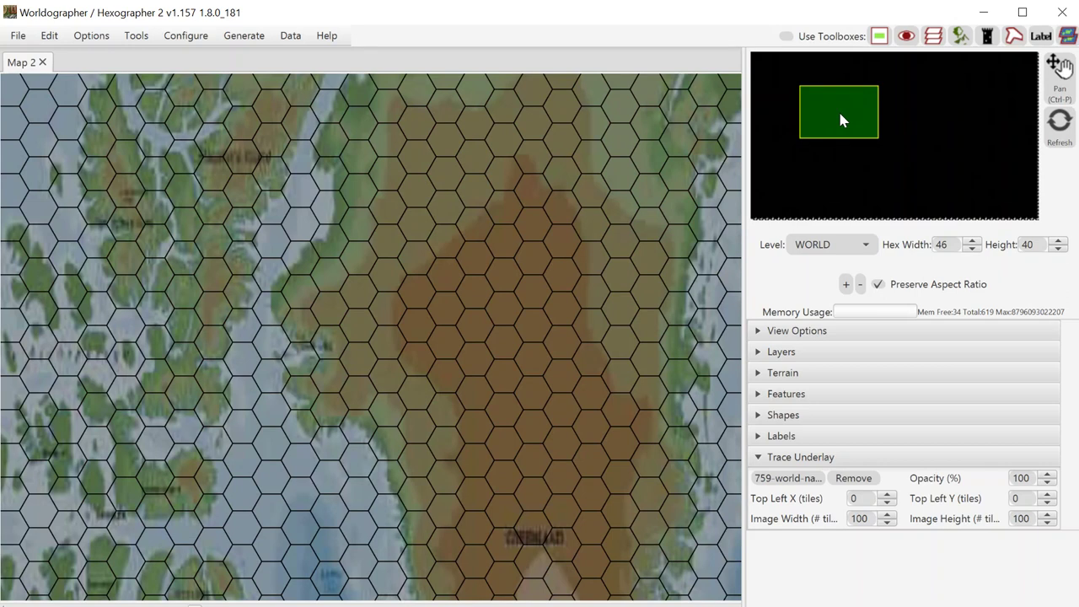
pyautogui.moveTo(841, 120); pyautogui.dragTo(869, 175)
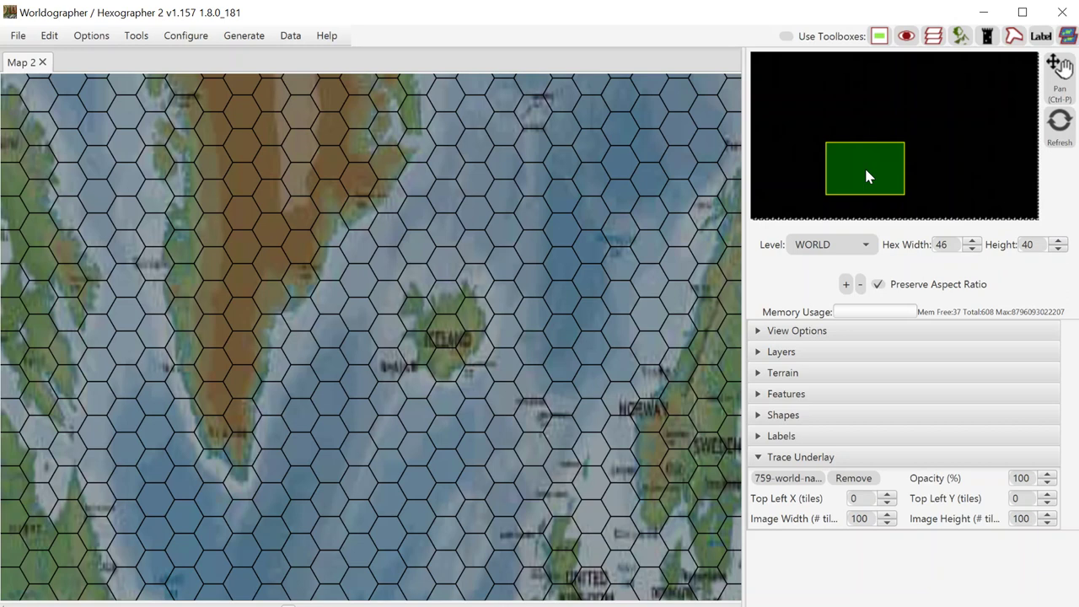
pyautogui.moveTo(864, 168); pyautogui.dragTo(812, 164)
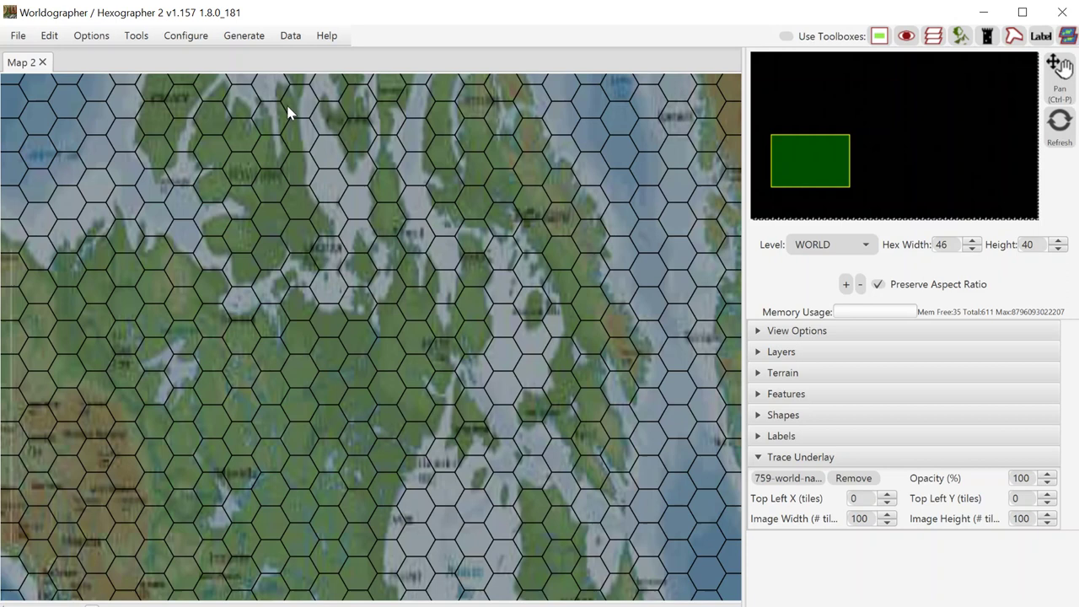
# Enter a bottom margin of -19 in Expand/Shrink Columns/Rows
pyautogui.click(143, 39)
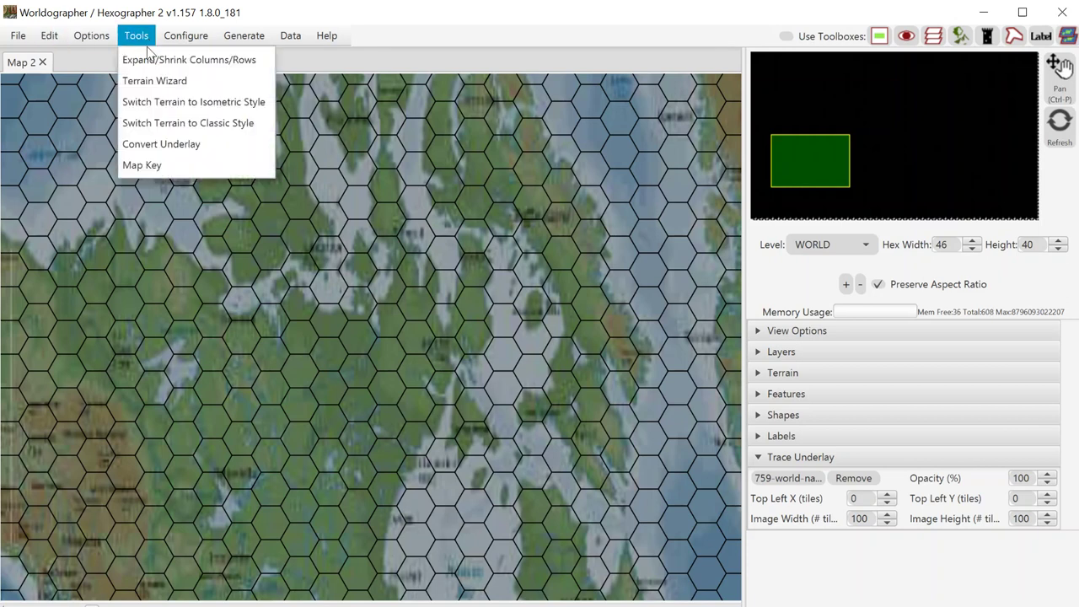
pyautogui.click(150, 61)
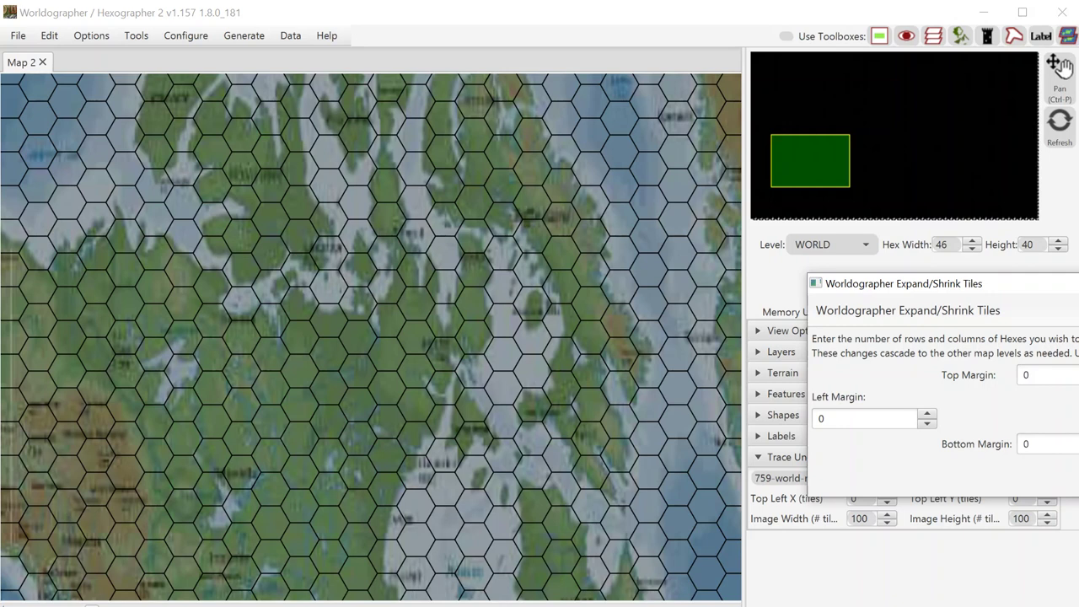
pyautogui.click(1046, 444)
pyautogui.hotkey('ctrl', 'a')
pyautogui.write('-')
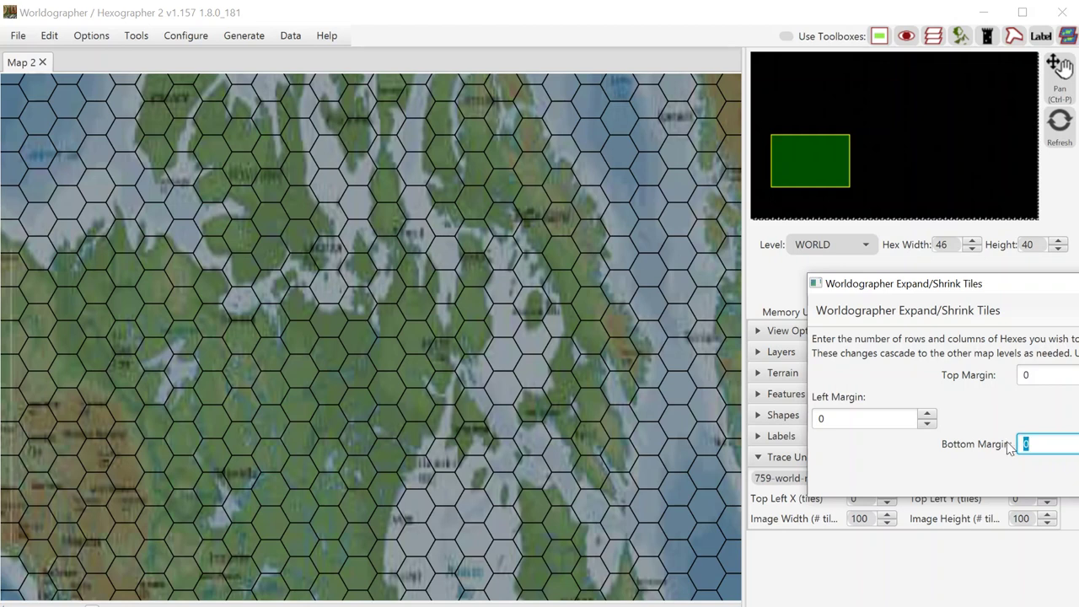
pyautogui.write('19')
# Apply the row cut, then size the trace underlay to 53 by 31 tiles
pyautogui.press('Return')
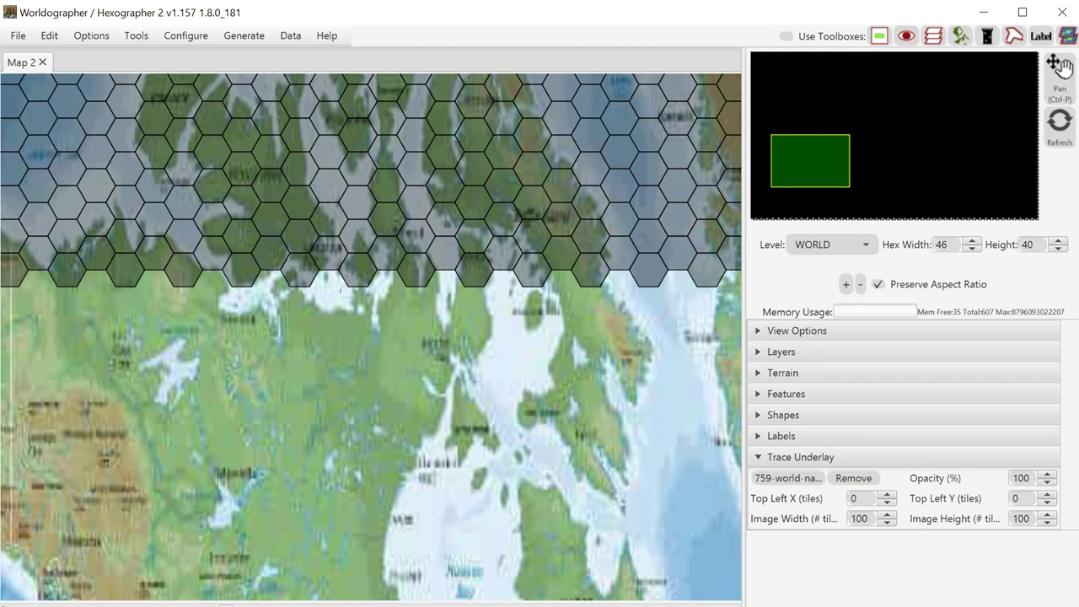
pyautogui.doubleClick(859, 518)
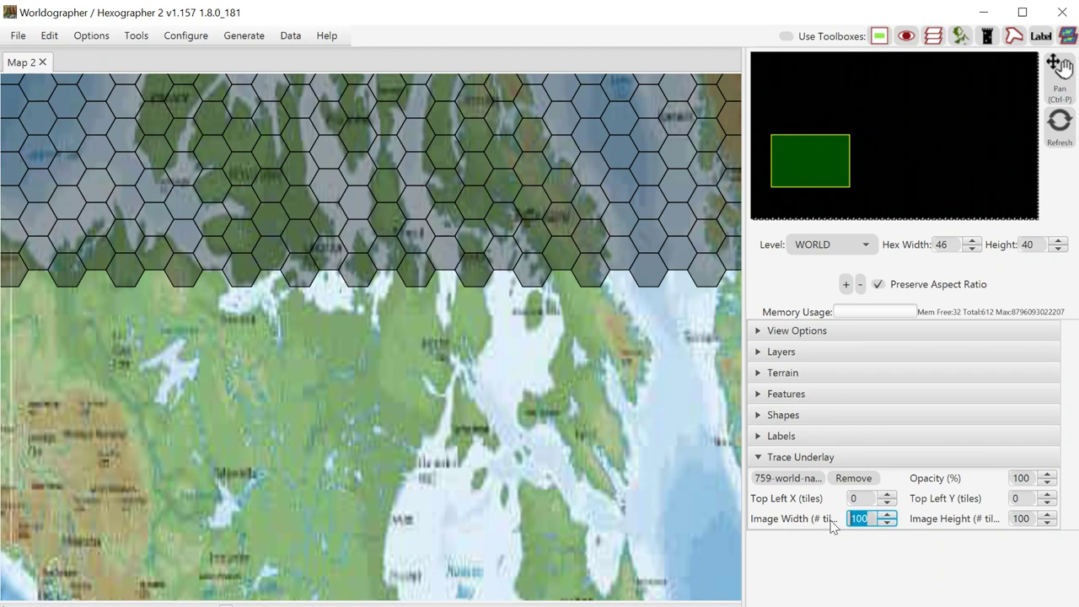
pyautogui.write('53')
pyautogui.press('Tab')
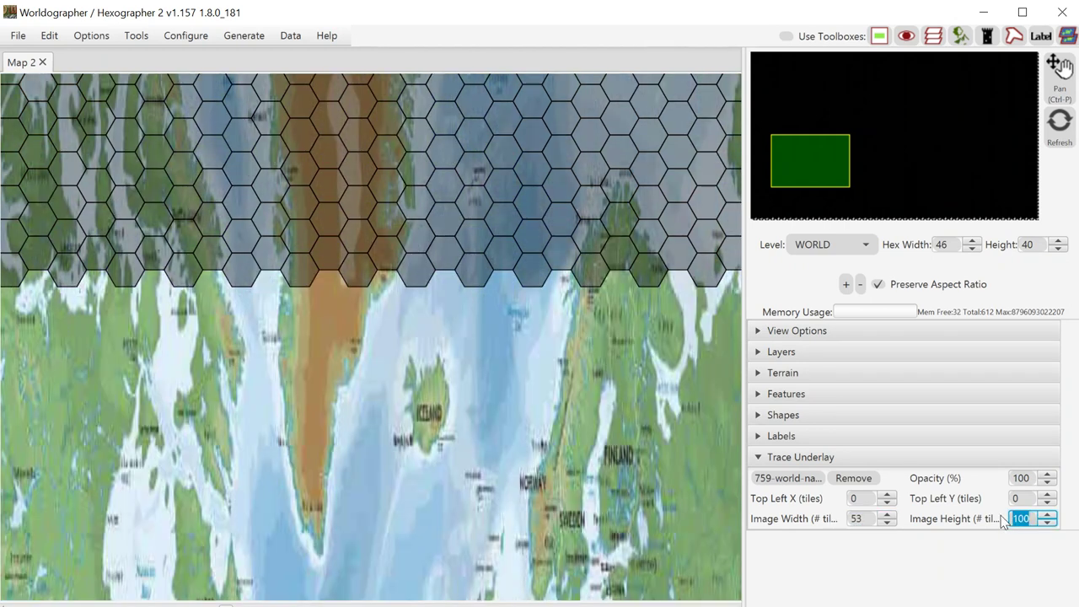
pyautogui.write('31')
pyautogui.press('Return')
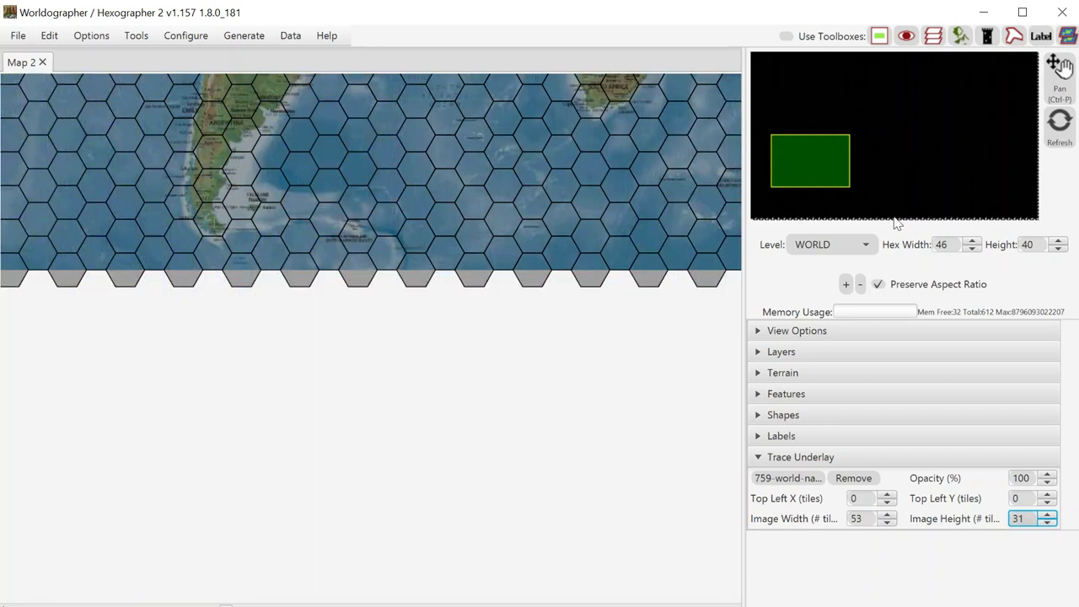
pyautogui.click(806, 173)
pyautogui.moveTo(824, 177); pyautogui.dragTo(966, 195)
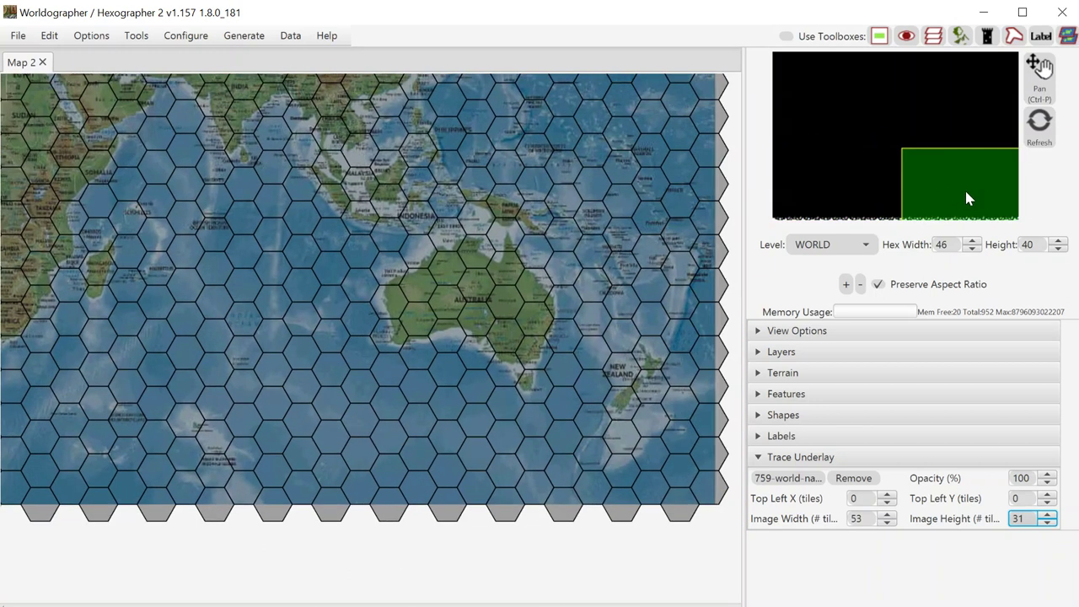
pyautogui.click(861, 517)
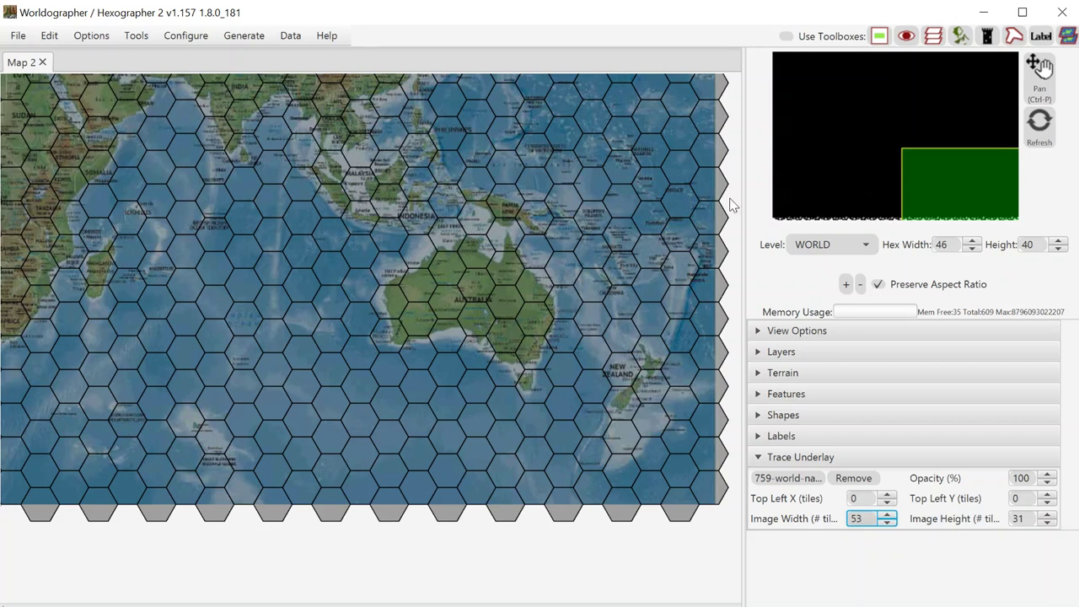
pyautogui.click(925, 167)
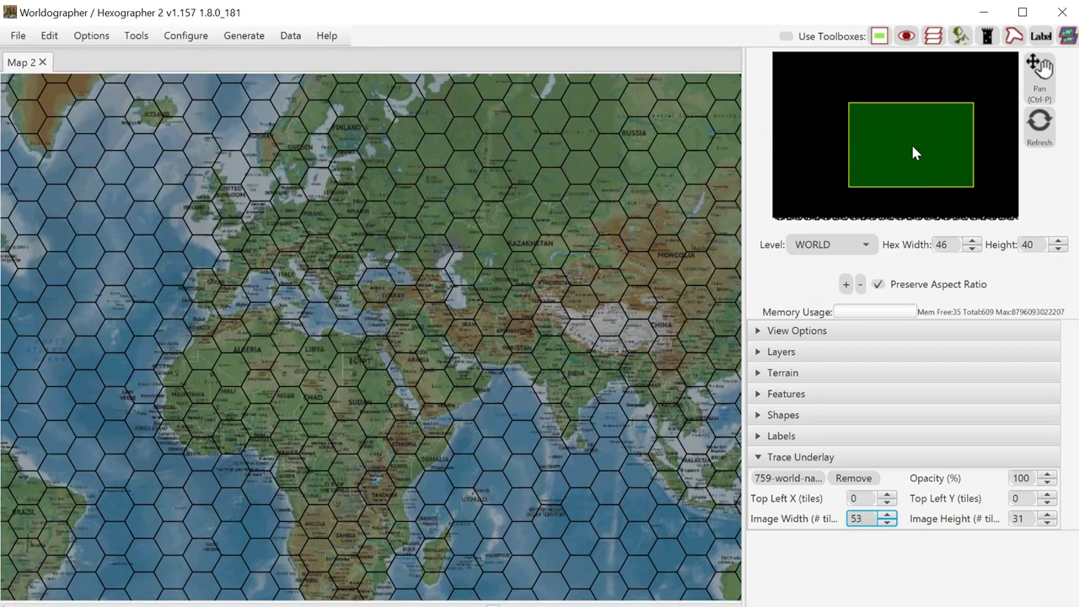
pyautogui.moveTo(913, 146); pyautogui.dragTo(864, 129)
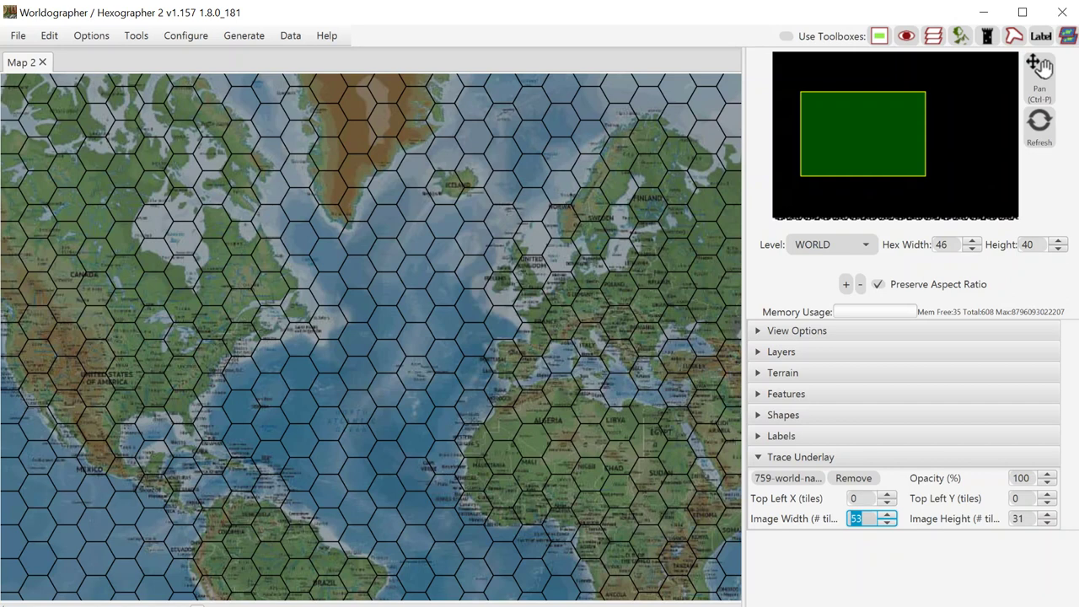
# Resize the trace underlay to 106 by 62 tiles
pyautogui.write('106')
pyautogui.press('Tab')
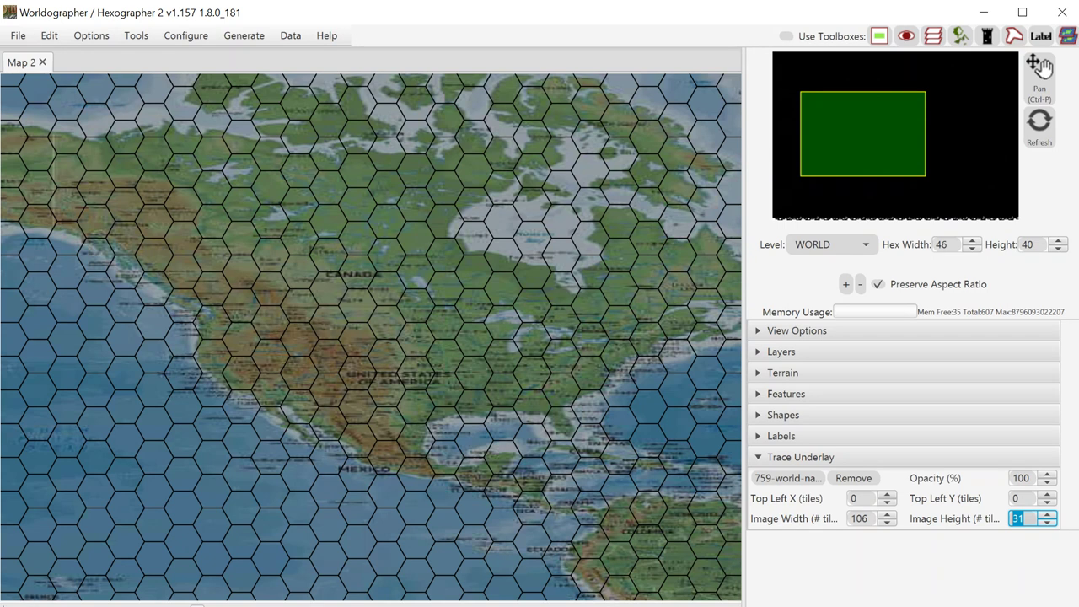
pyautogui.write('62')
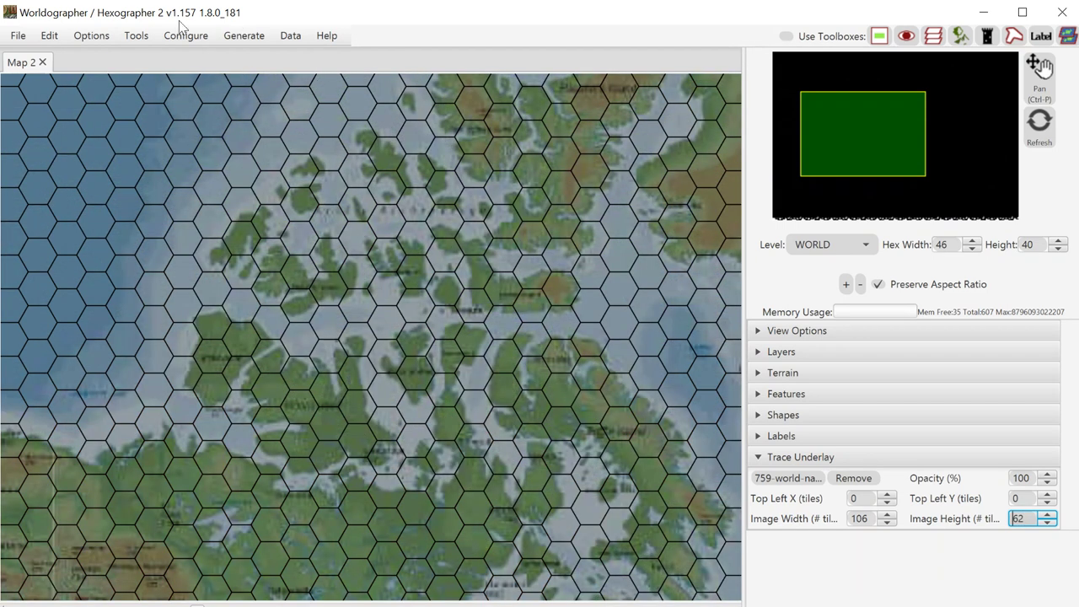
# Expand the grid by 31 bottom rows and 53 right-hand columns
pyautogui.click(135, 36)
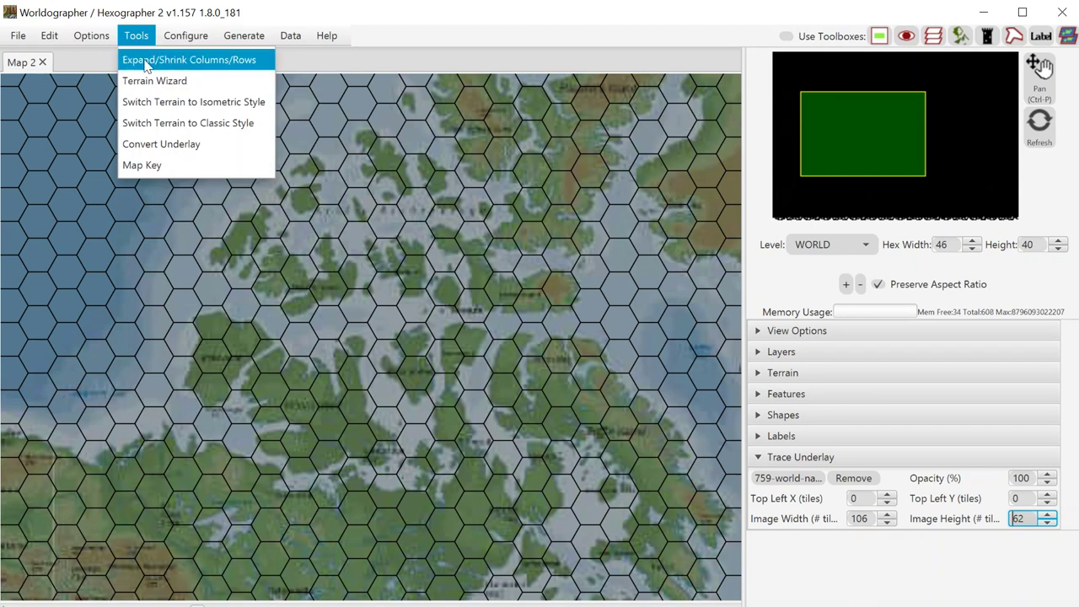
pyautogui.click(147, 64)
pyautogui.moveTo(885, 286); pyautogui.dragTo(428, 193)
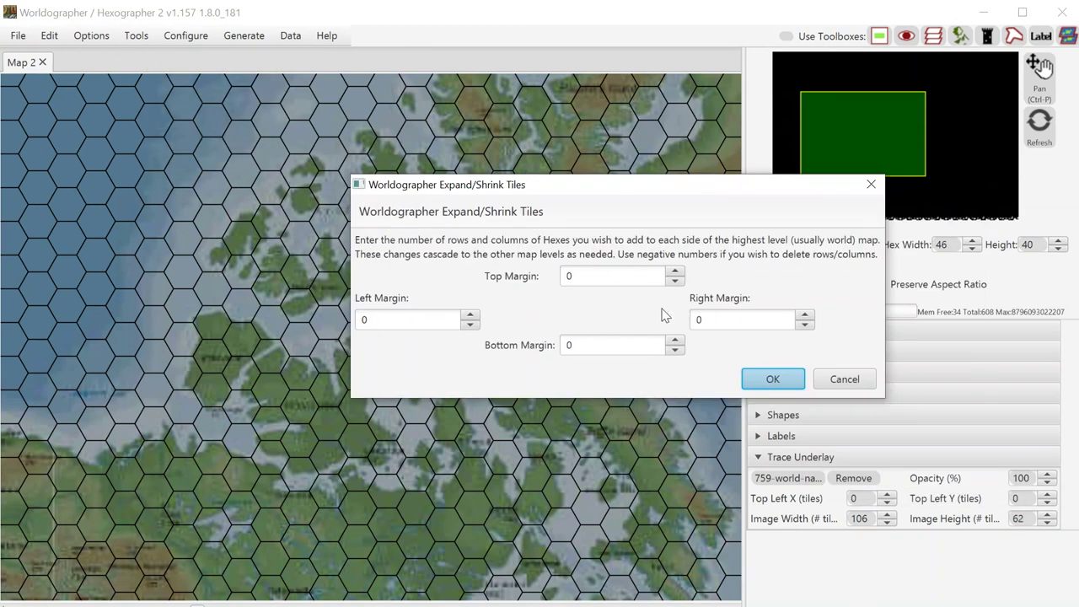
pyautogui.click(660, 346)
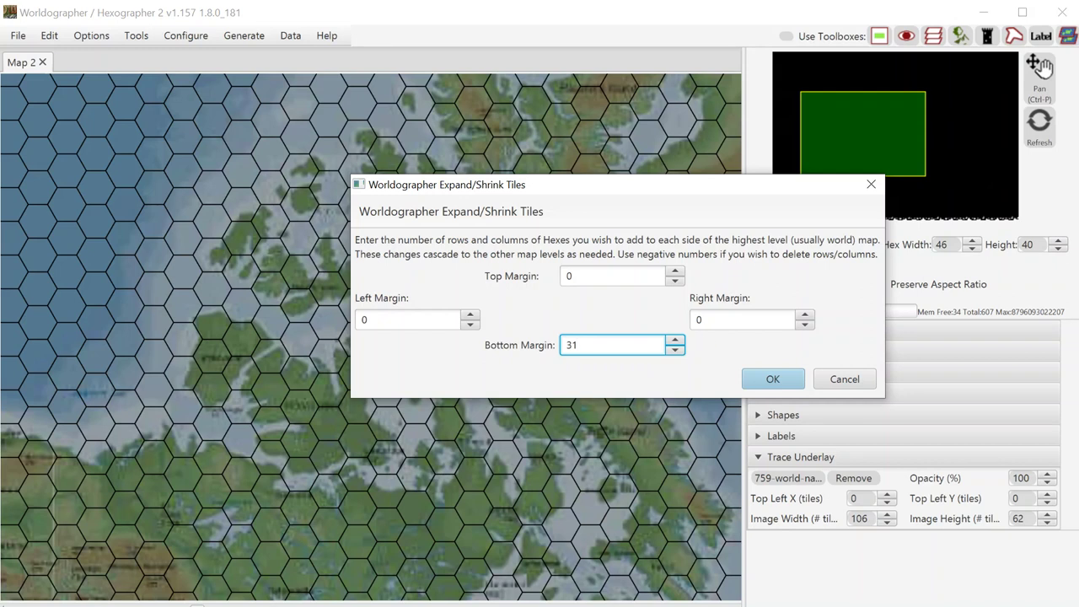
pyautogui.click(716, 321)
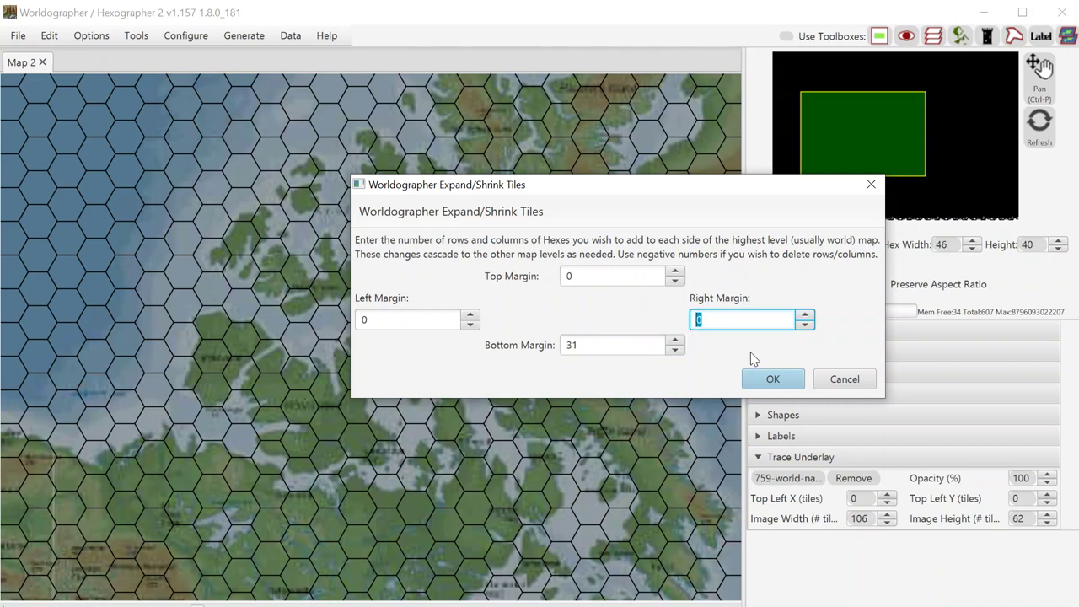
pyautogui.write('523')
pyautogui.press('BackSpace')
pyautogui.press('BackSpace')
pyautogui.click(777, 379)
pyautogui.moveTo(862, 114); pyautogui.dragTo(875, 158)
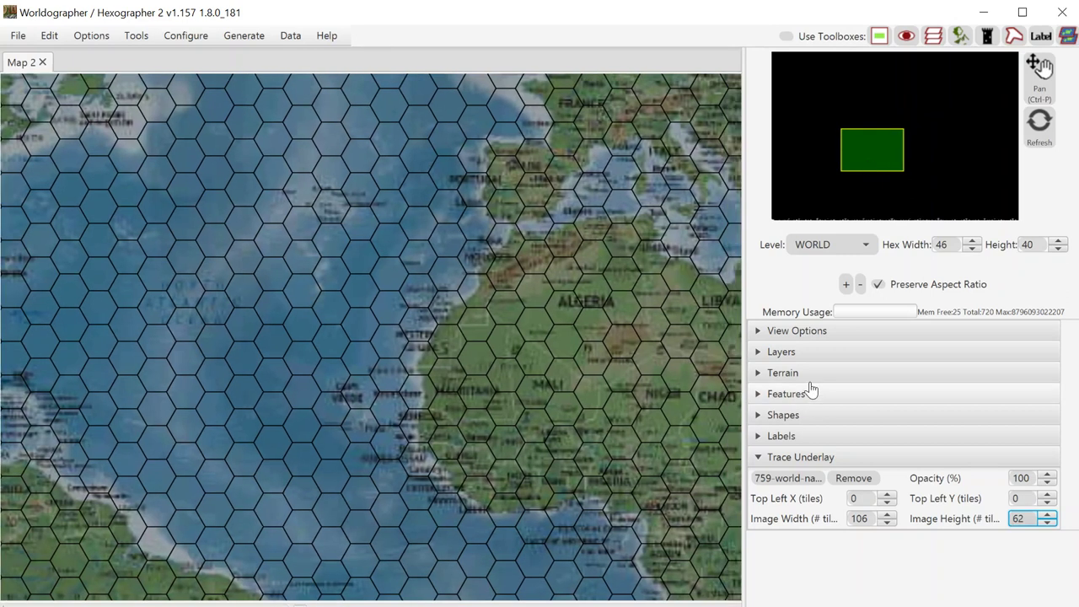
# Show the terrain palette in a wider side panel, filtered to Classic tiles
pyautogui.click(808, 384)
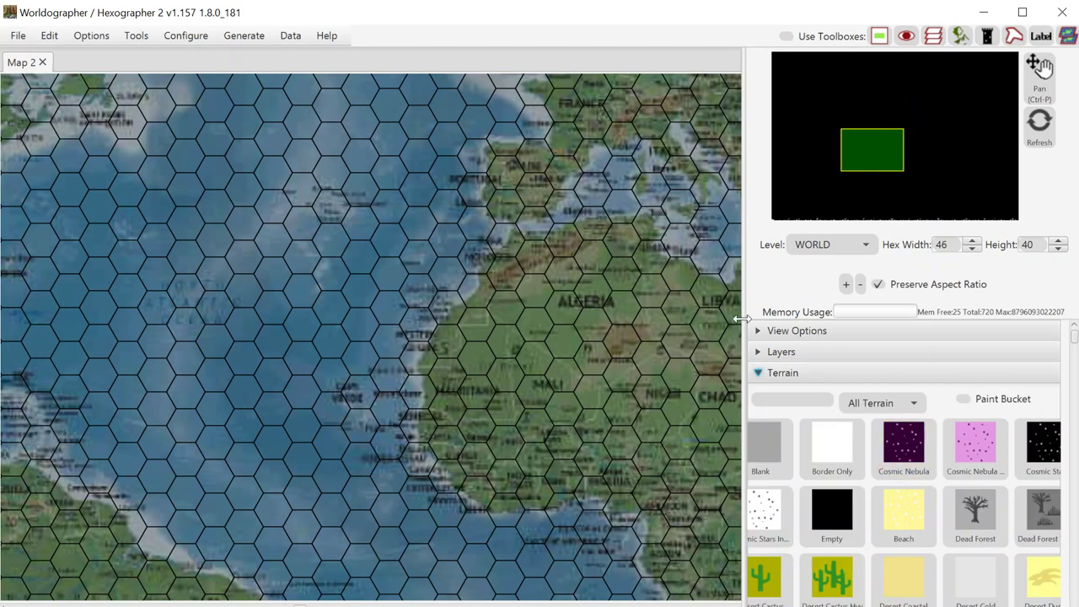
pyautogui.moveTo(741, 318); pyautogui.dragTo(659, 332)
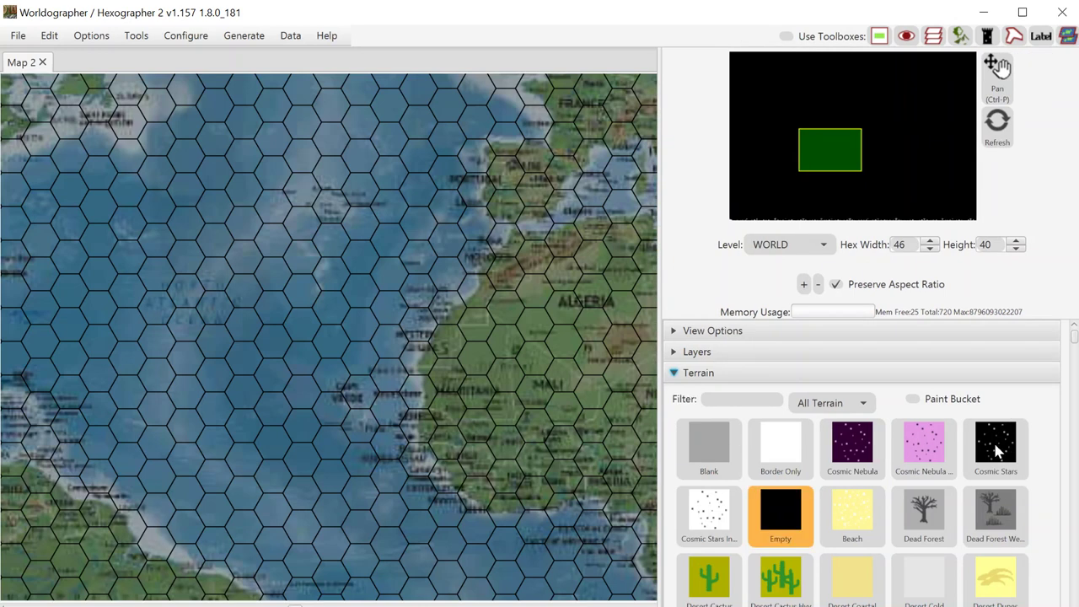
pyautogui.click(835, 403)
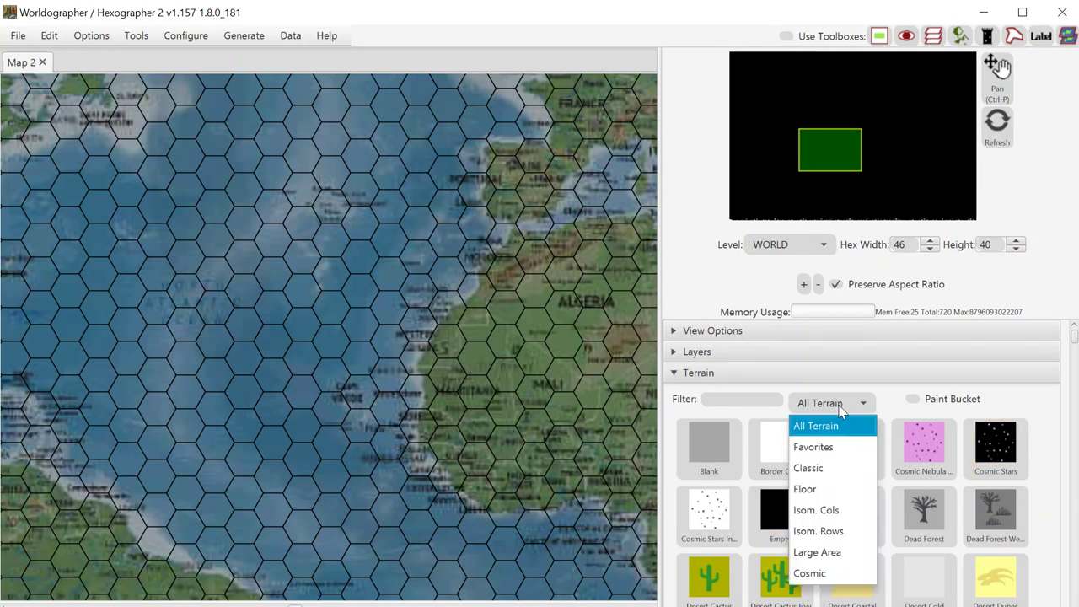
pyautogui.click(823, 470)
pyautogui.moveTo(830, 151); pyautogui.dragTo(792, 145)
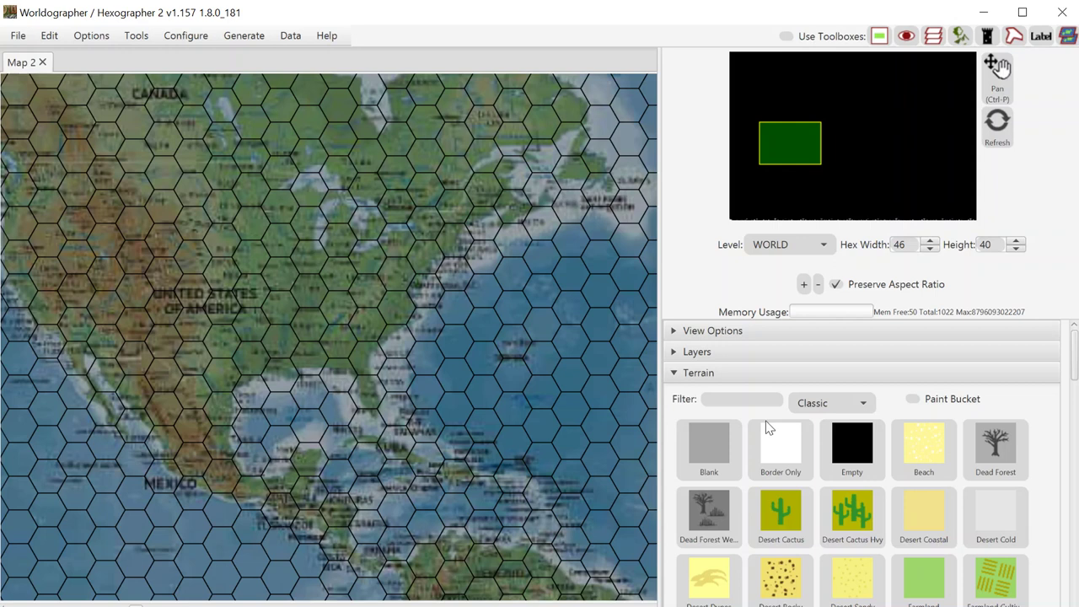
# Paint Forest Decid. and Farmland hexes along the eastern US coast
pyautogui.moveTo(1074, 371); pyautogui.dragTo(1073, 409)
pyautogui.click(724, 481)
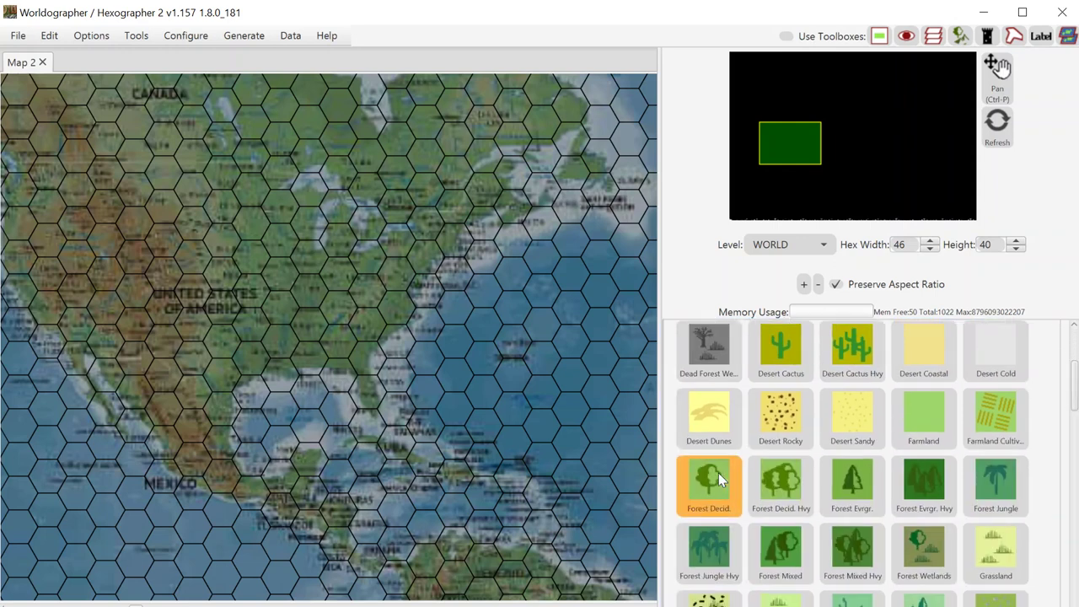
pyautogui.click(397, 279)
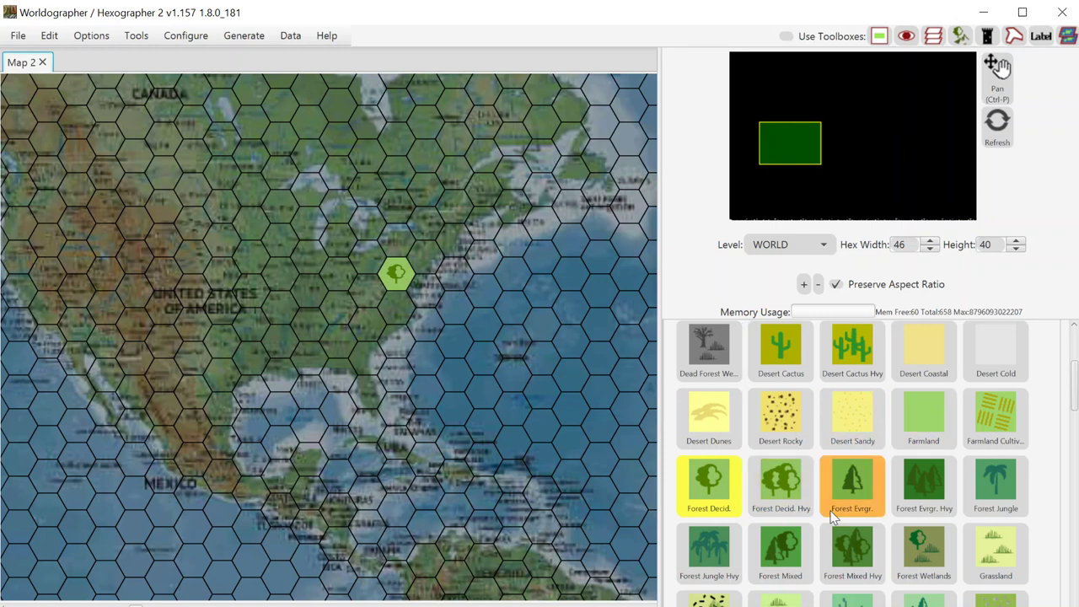
pyautogui.click(925, 436)
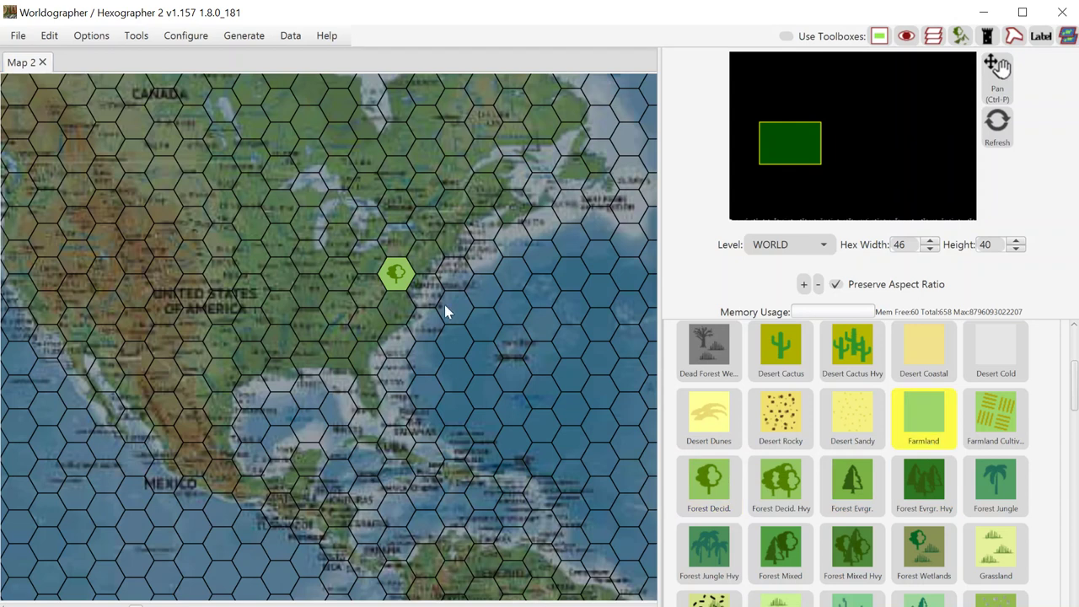
pyautogui.click(389, 307)
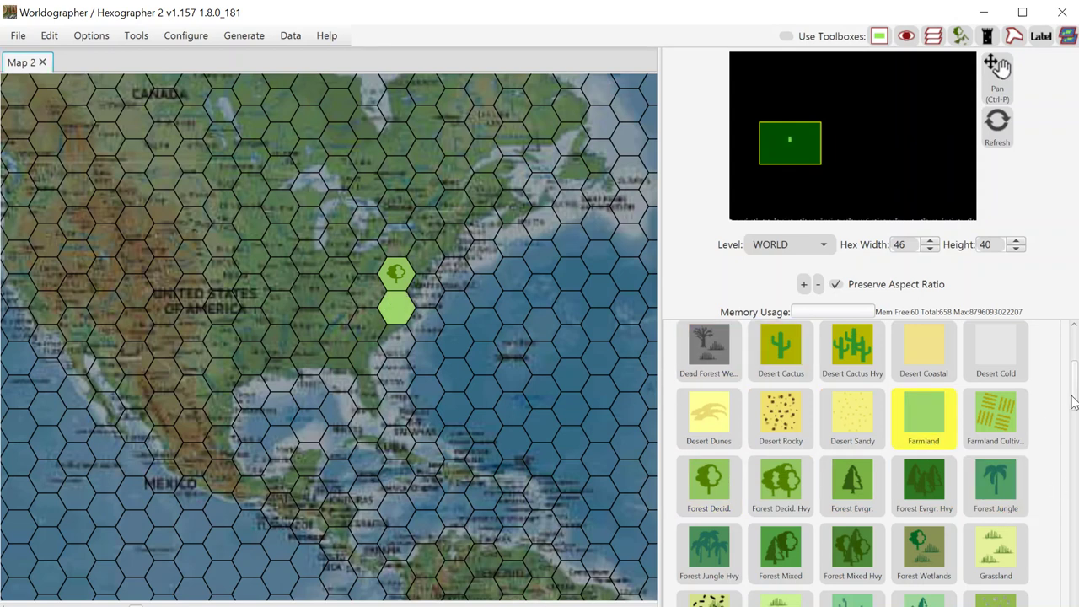
pyautogui.click(733, 487)
pyautogui.click(376, 297)
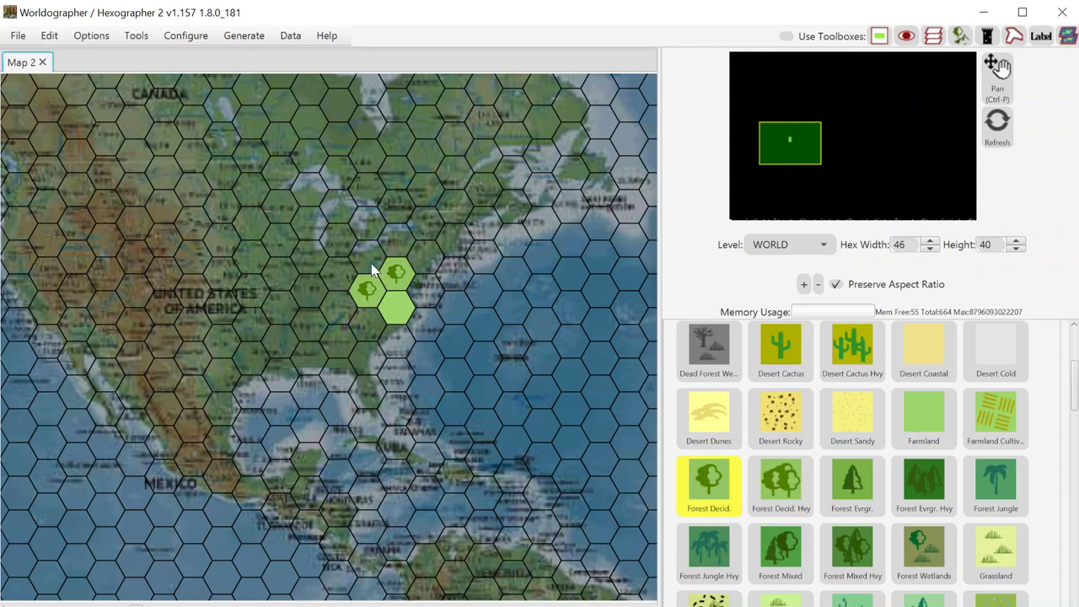
pyautogui.click(374, 269)
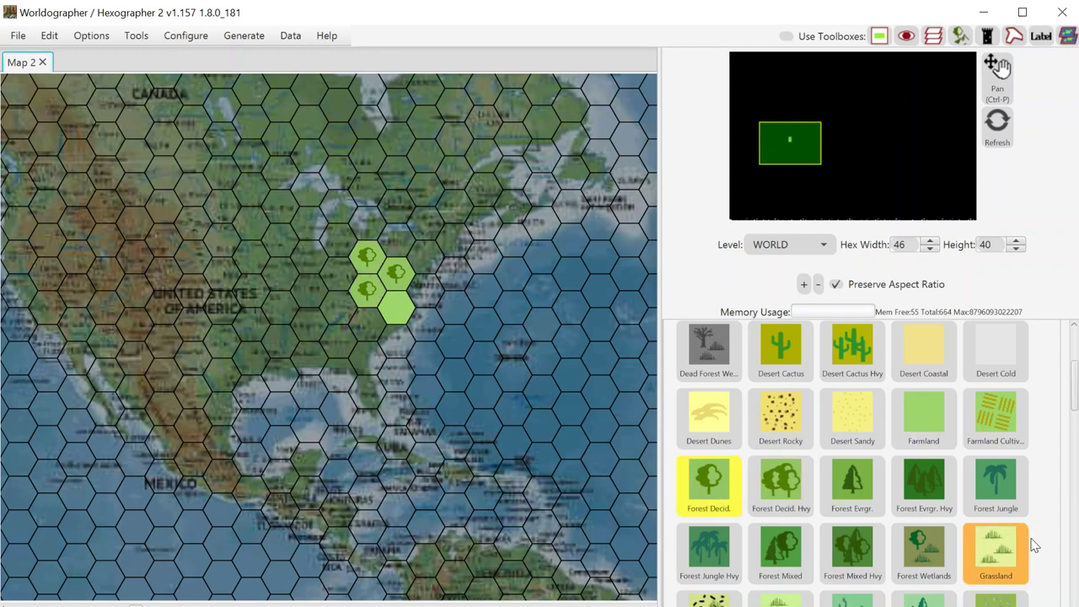
# Repaint two cluster hexes as Mtns Forest Decid. and add one to the left
pyautogui.moveTo(1074, 395); pyautogui.dragTo(1071, 472)
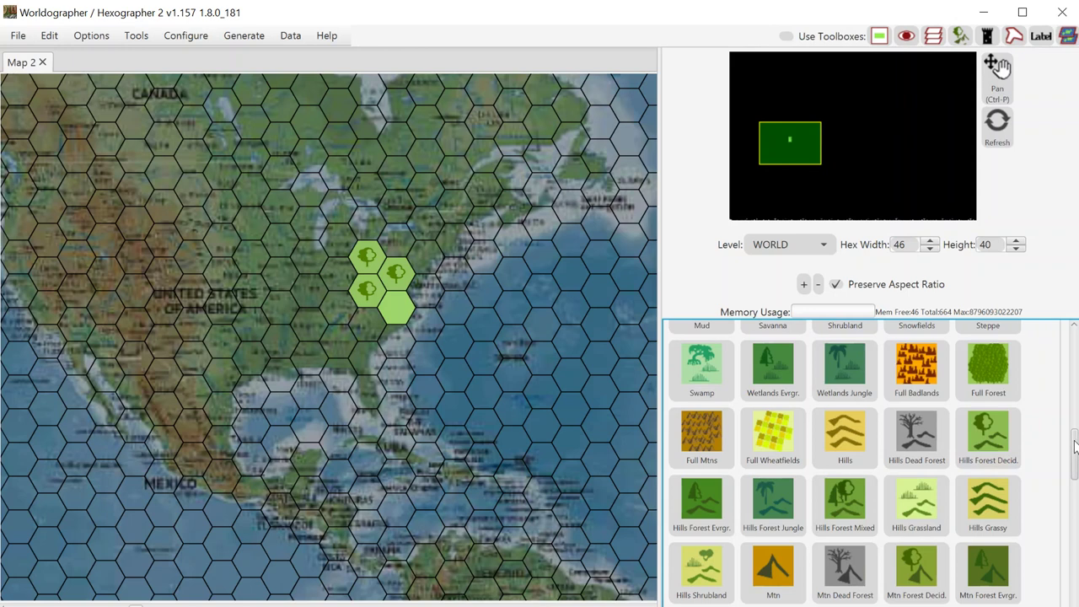
pyautogui.moveTo(1072, 444); pyautogui.dragTo(1069, 482)
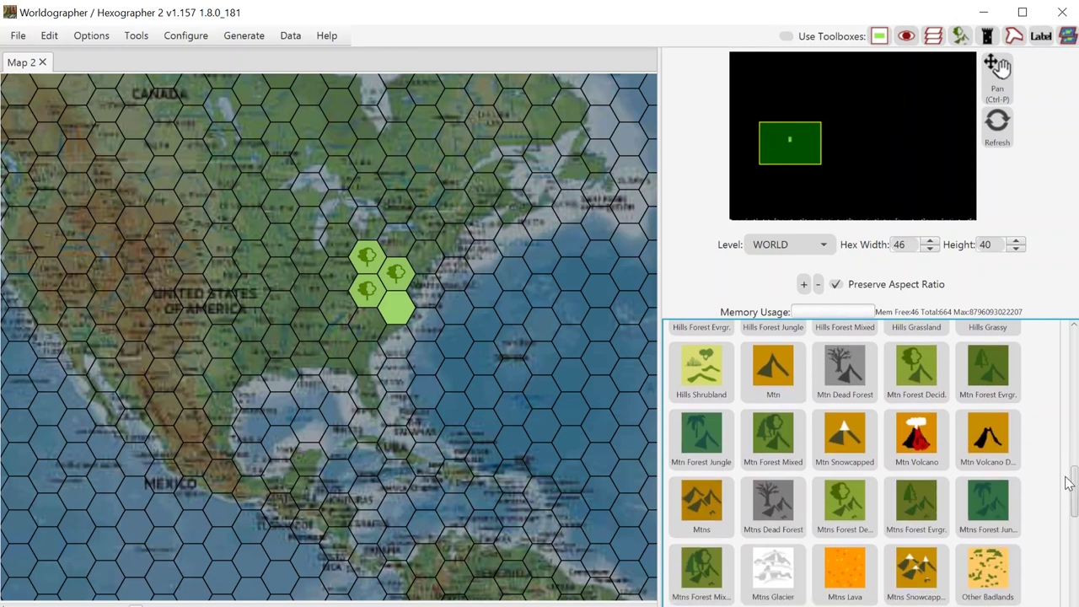
pyautogui.click(858, 528)
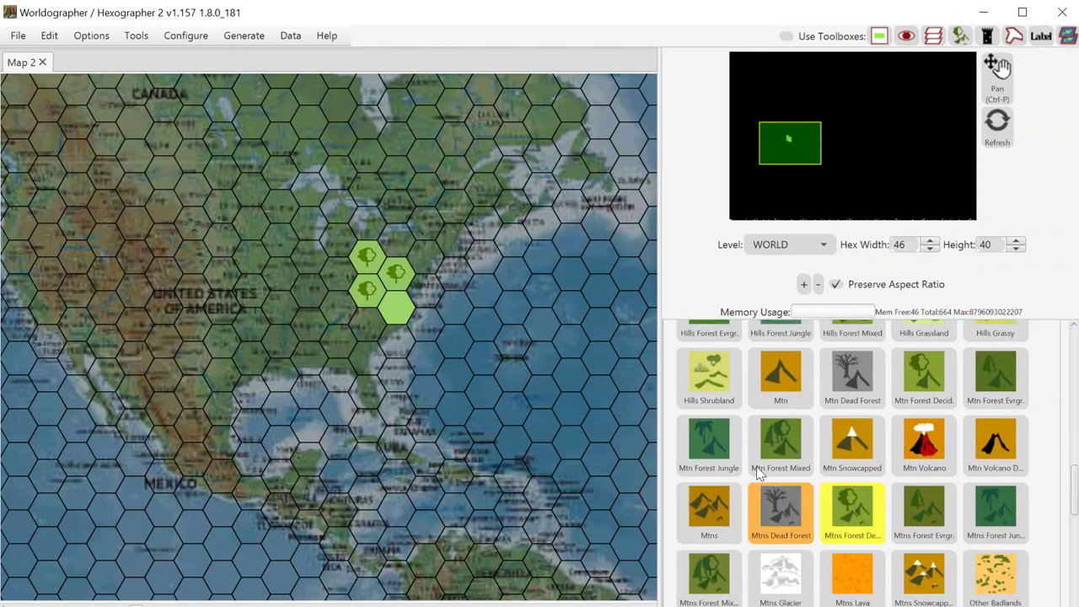
pyautogui.click(366, 291)
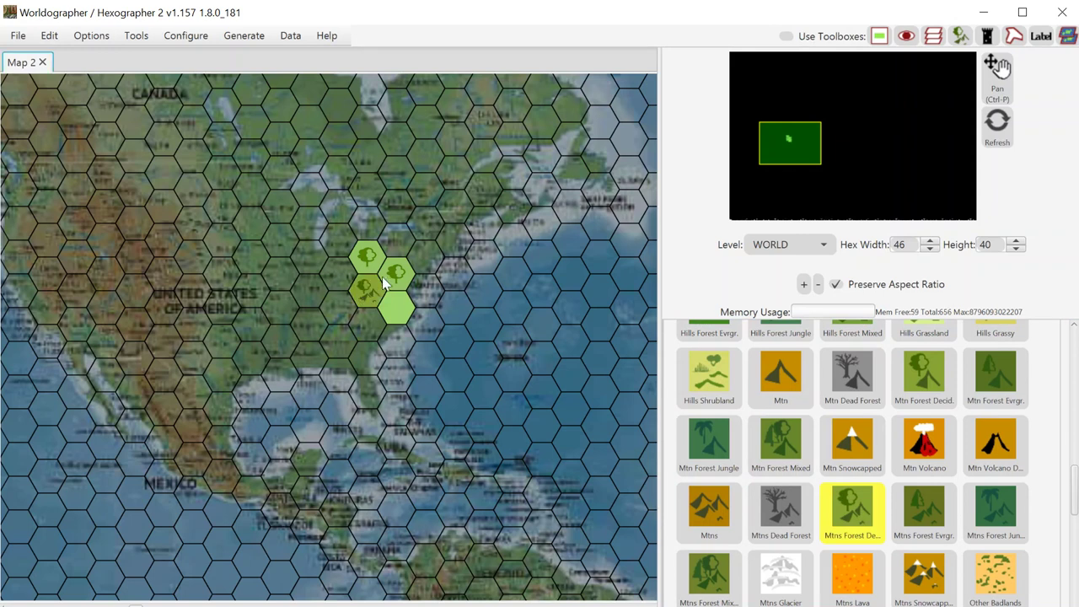
pyautogui.click(392, 277)
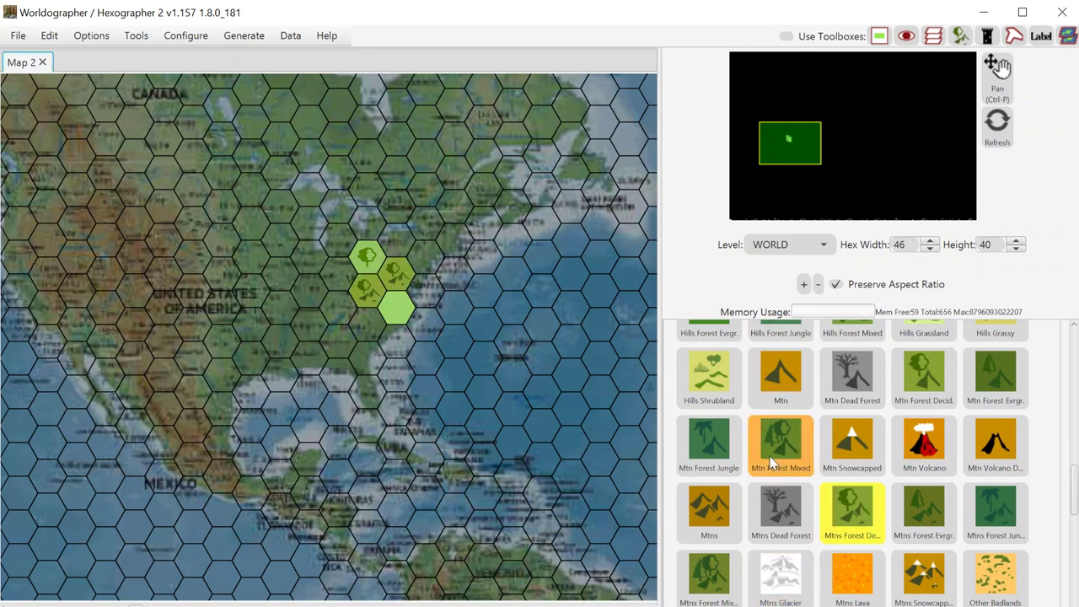
pyautogui.click(344, 319)
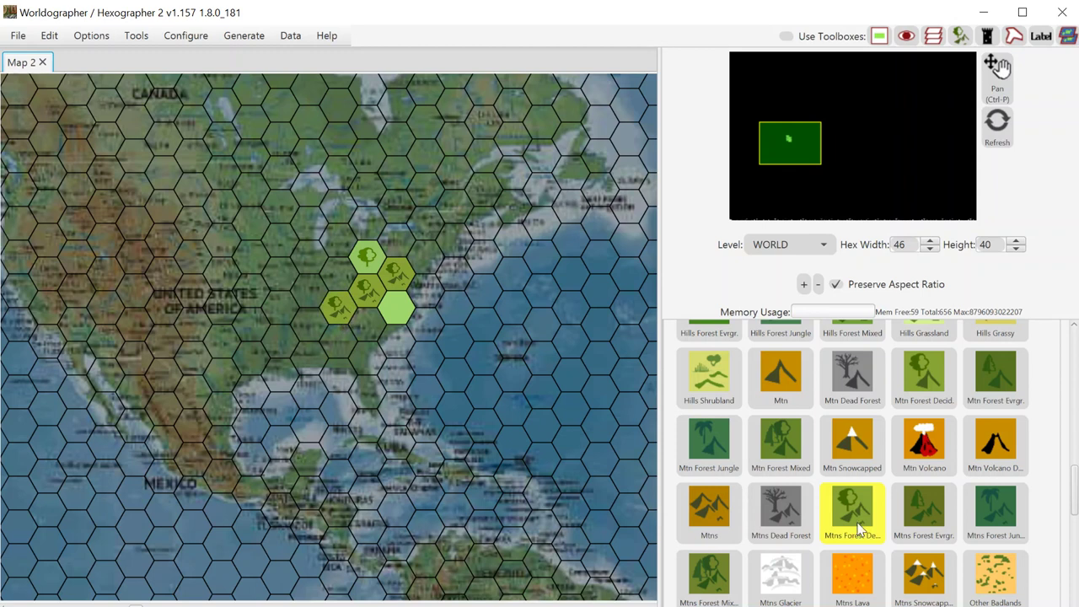
# Paint Hills Forest Decid. hexes around the cluster, then undo the extras
pyautogui.moveTo(1073, 504); pyautogui.dragTo(1075, 468)
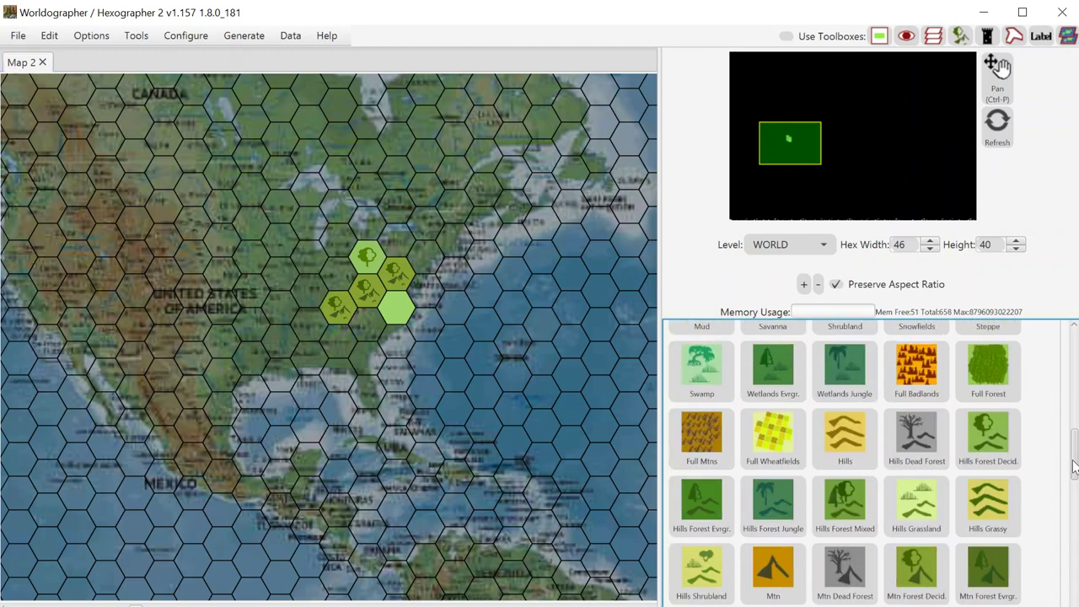
pyautogui.click(989, 439)
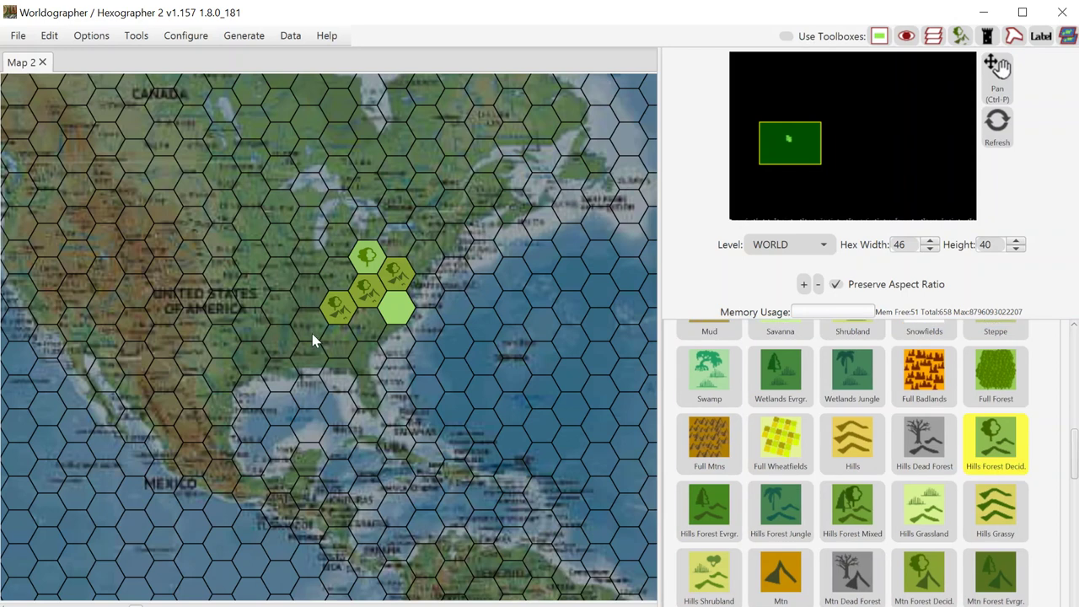
pyautogui.click(312, 338)
pyautogui.click(371, 331)
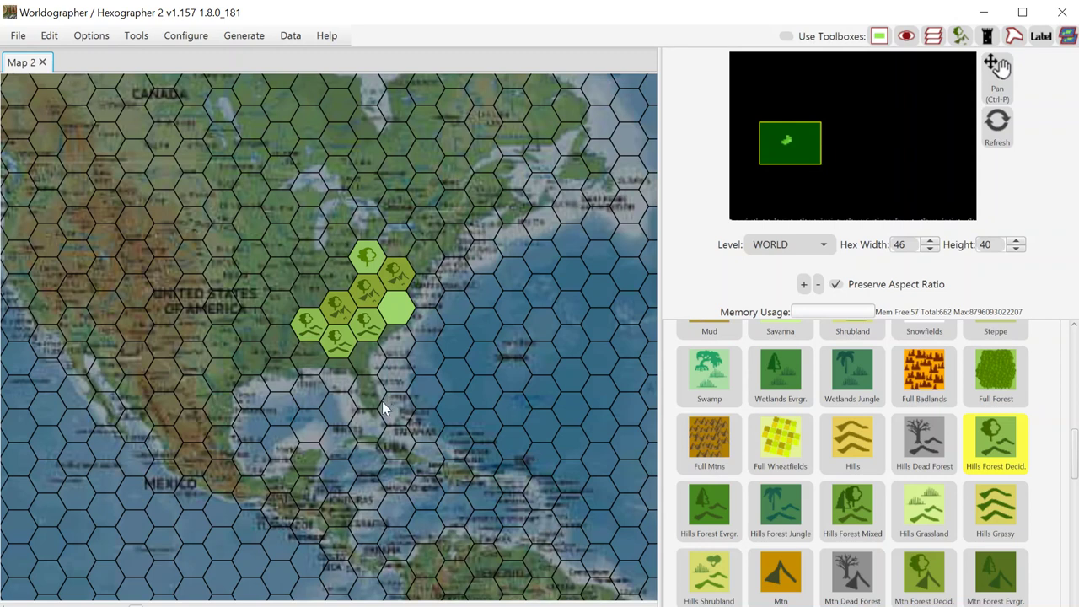
pyautogui.hotkey('ctrl', 'z')
pyautogui.hotkey('ctrl', 'z')
pyautogui.hotkey('ctrl', 'z')
pyautogui.hotkey('ctrl', 'z')
pyautogui.hotkey('ctrl', 'z')
pyautogui.hotkey('ctrl', 'z')
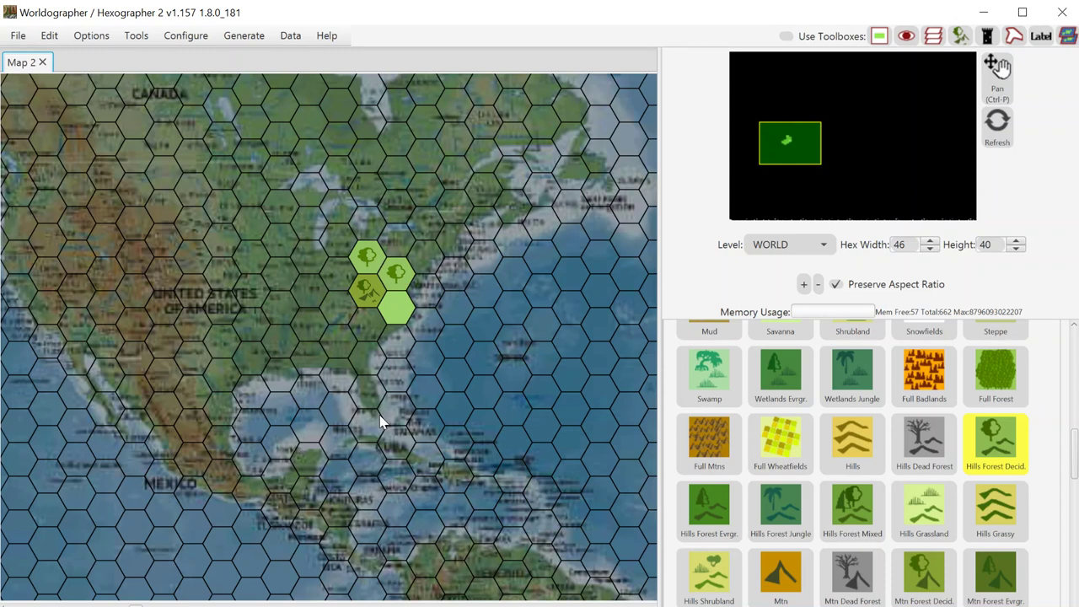
# Undo the remaining painted hexes and close Expand/Shrink Columns/Rows at bottom margin 62
pyautogui.hotkey('ctrl', 'z')
pyautogui.hotkey('ctrl', 'z')
pyautogui.hotkey('ctrl', 'z')
pyautogui.hotkey('ctrl', 'z')
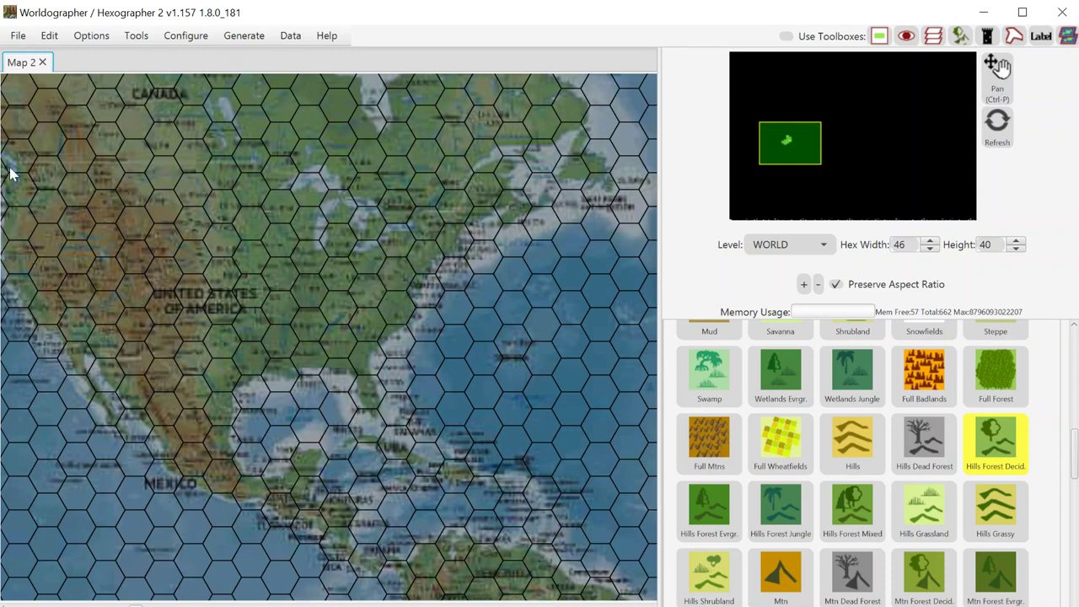
pyautogui.click(141, 37)
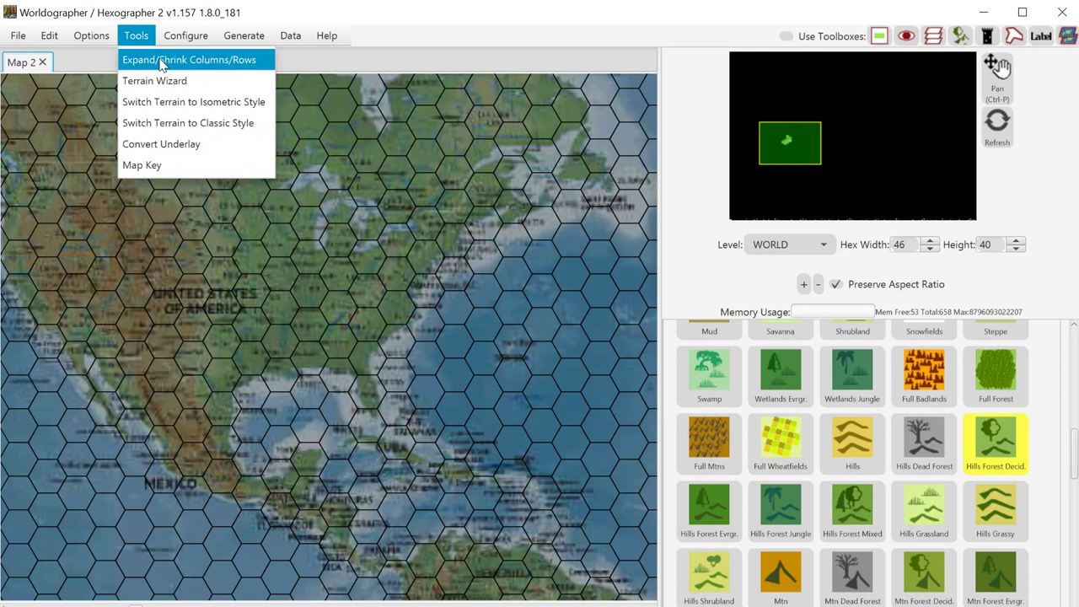
pyautogui.click(162, 60)
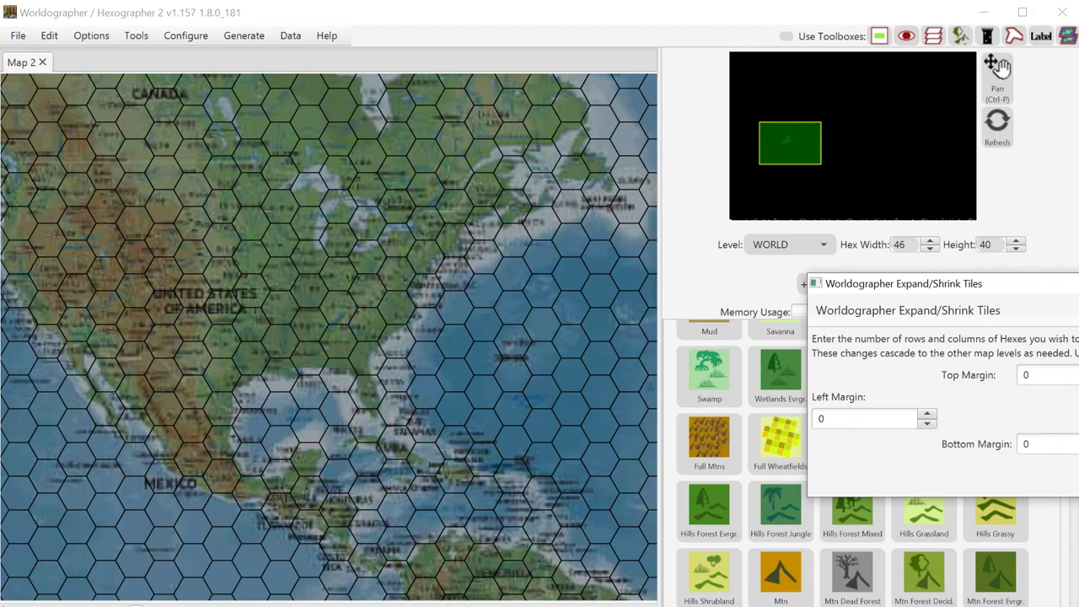
pyautogui.click(1046, 444)
pyautogui.press('Return')
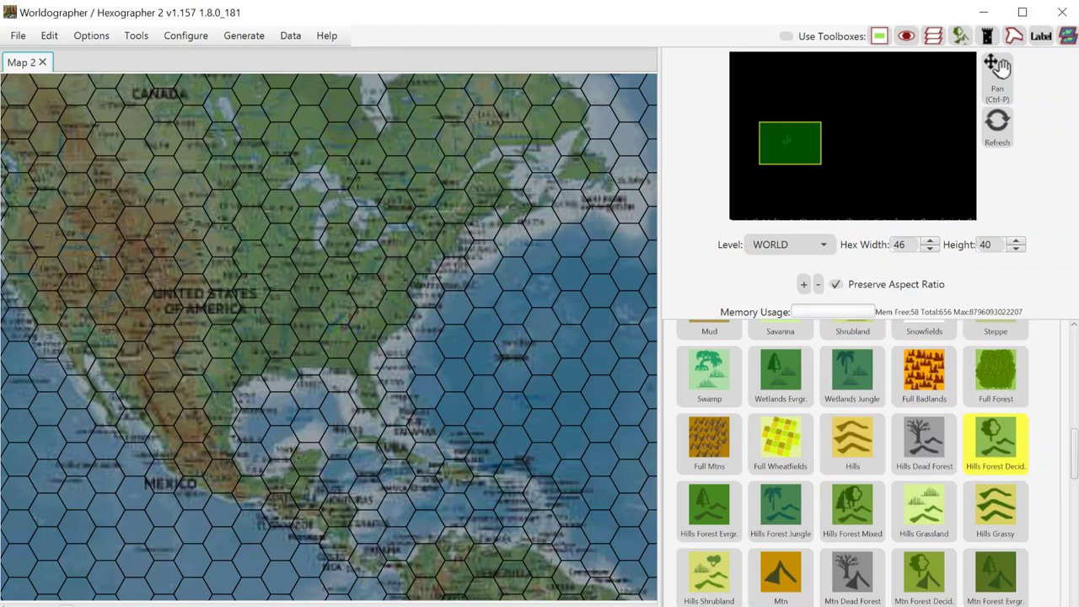
# Enlarge the trace underlay to 212 by 124 tiles and pan across it
pyautogui.moveTo(1075, 452); pyautogui.dragTo(1075, 586)
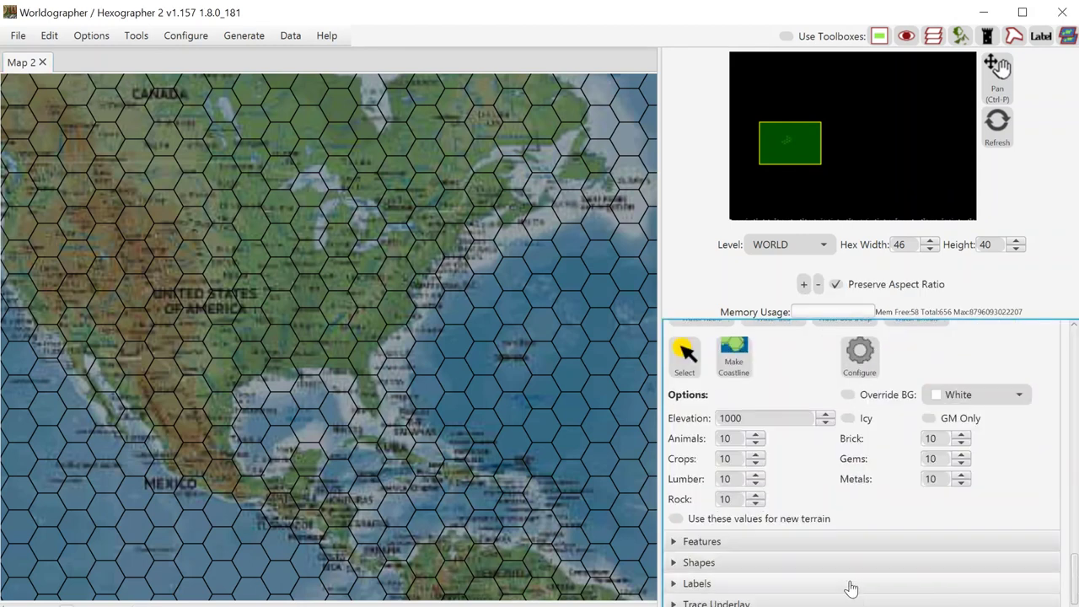
pyautogui.click(716, 603)
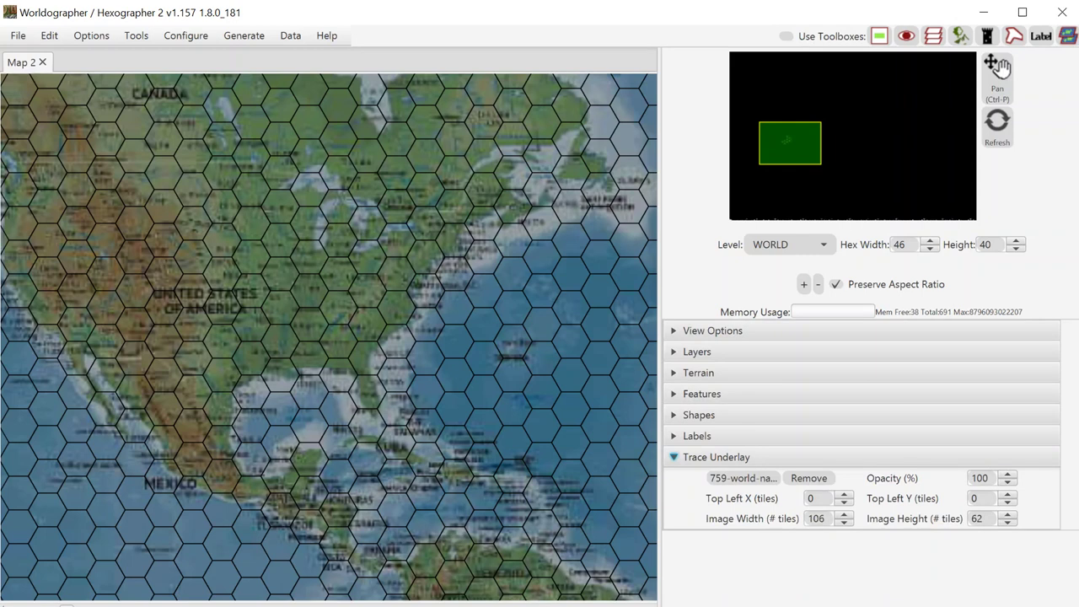
pyautogui.doubleClick(817, 519)
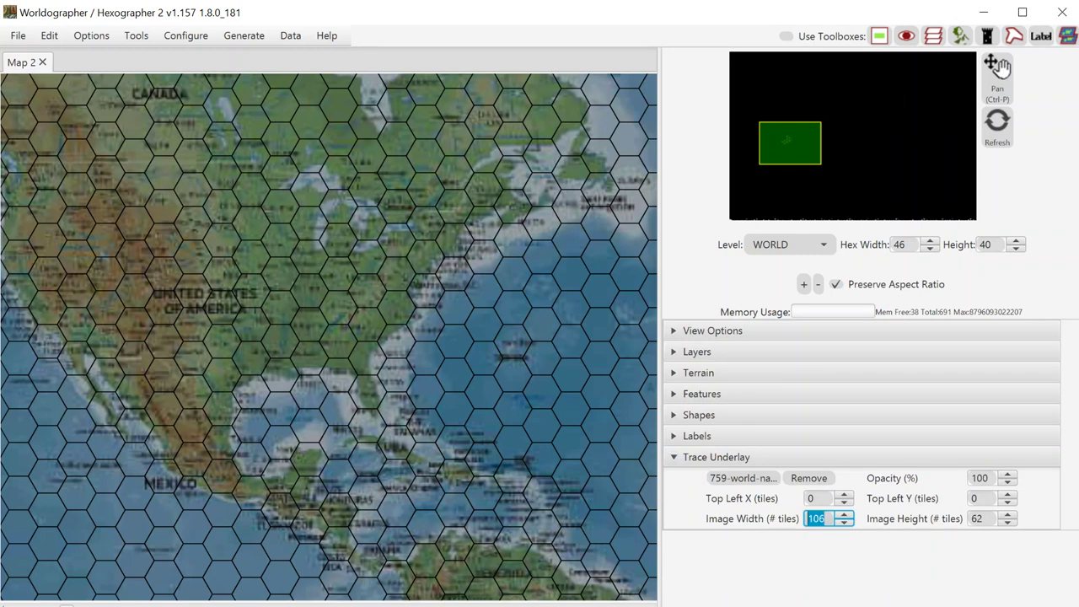
pyautogui.click(825, 519)
pyautogui.write('212')
pyautogui.press('Return')
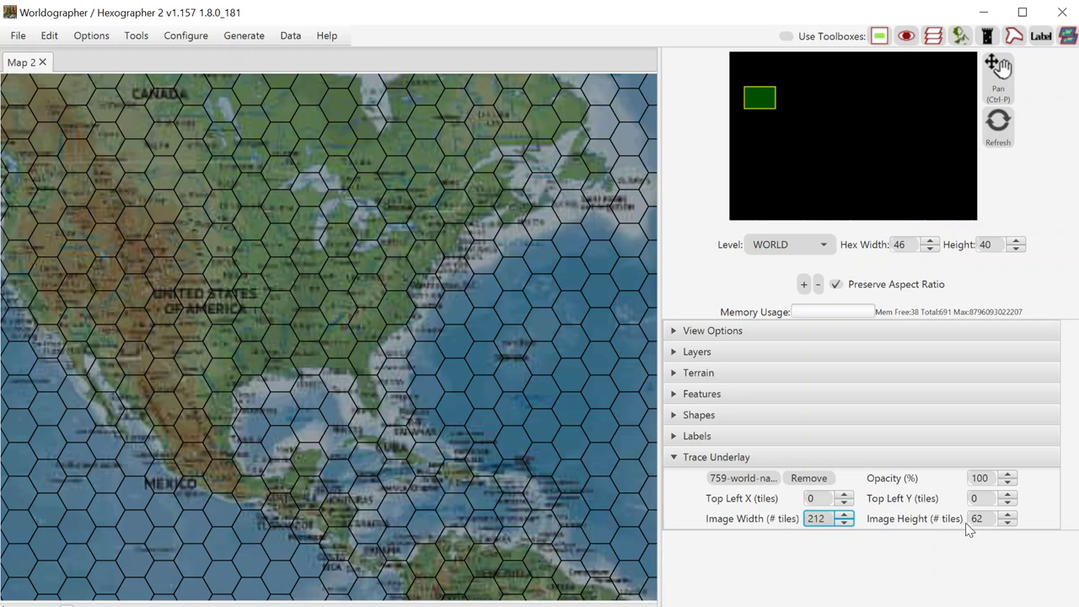
pyautogui.press('Tab')
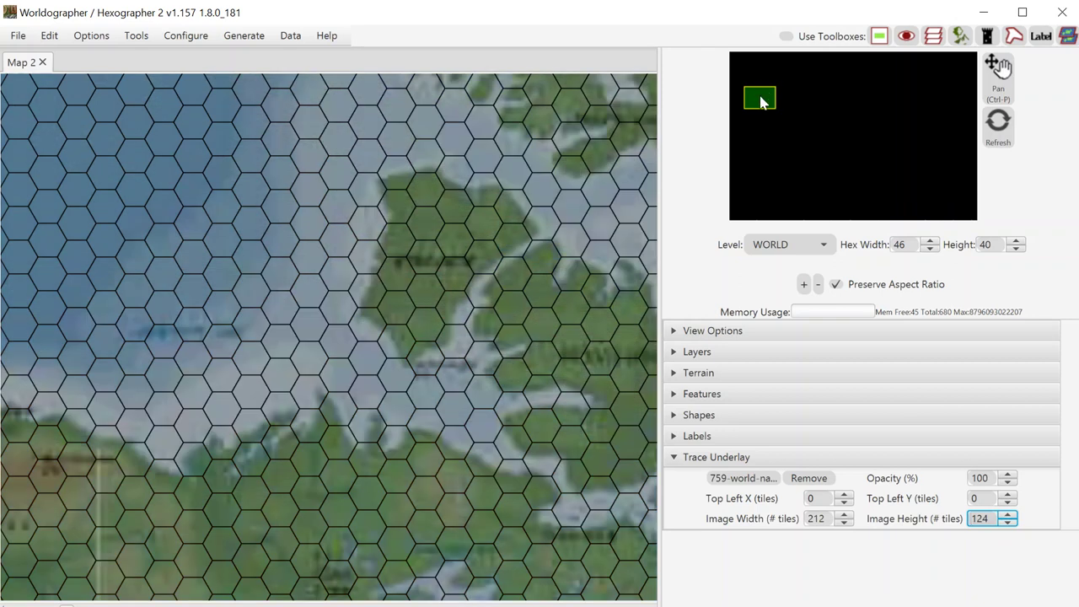
pyautogui.moveTo(764, 99); pyautogui.dragTo(783, 149)
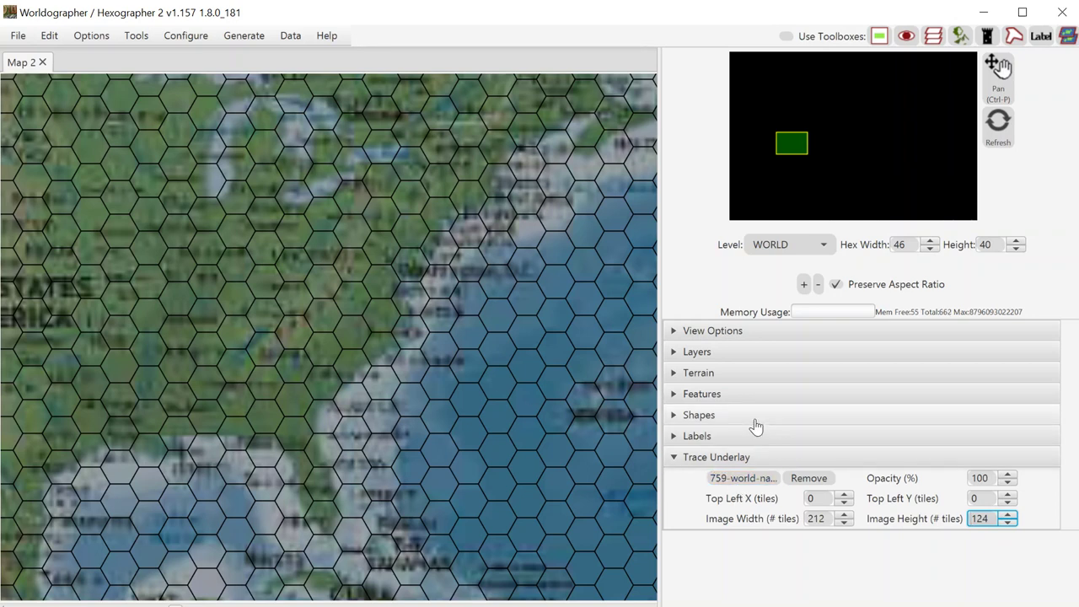
# Paint four coastal land hexes as Mtns Forest Decid
pyautogui.click(722, 377)
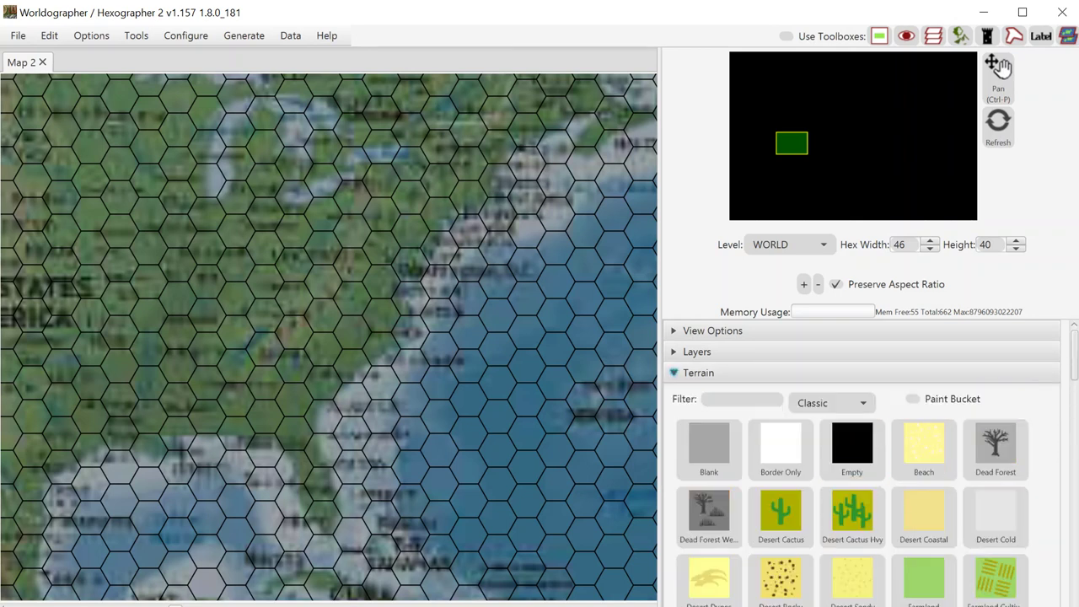
pyautogui.moveTo(1074, 358); pyautogui.dragTo(1076, 485)
pyautogui.click(849, 540)
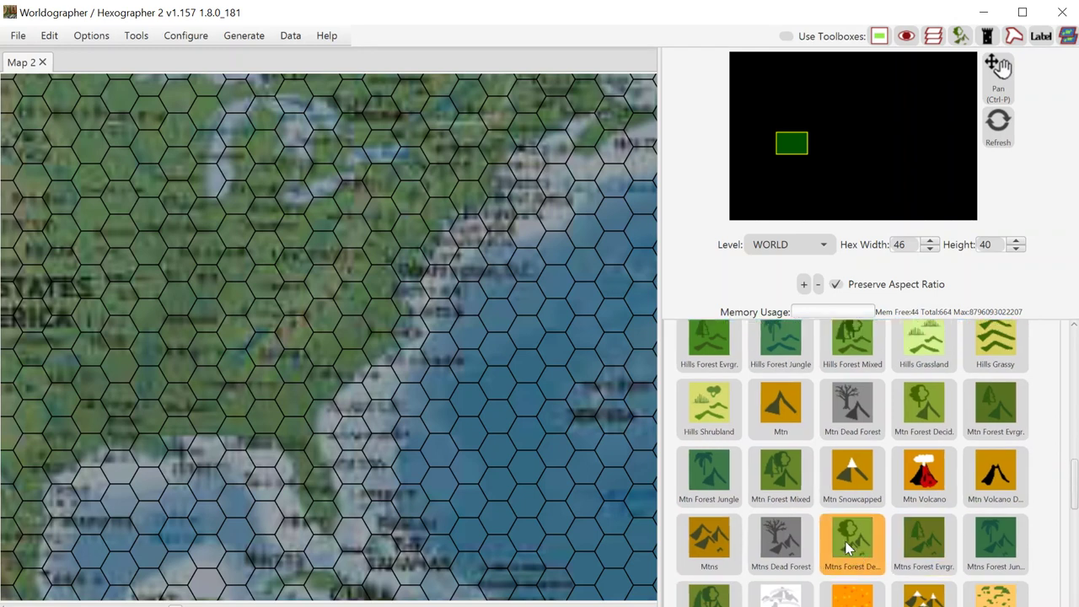
pyautogui.click(329, 291)
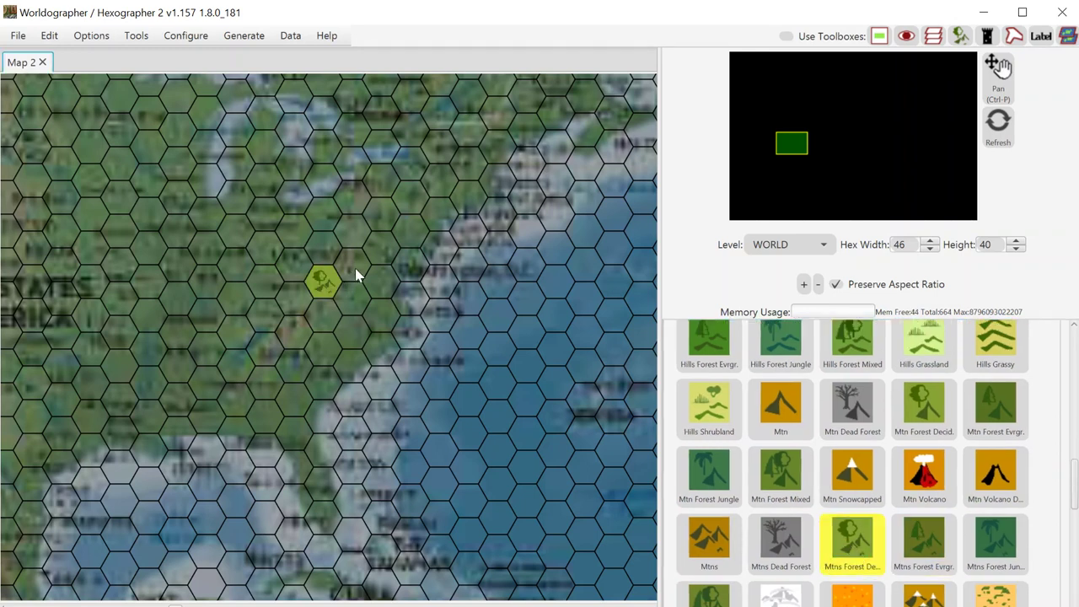
pyautogui.click(355, 273)
pyautogui.click(322, 319)
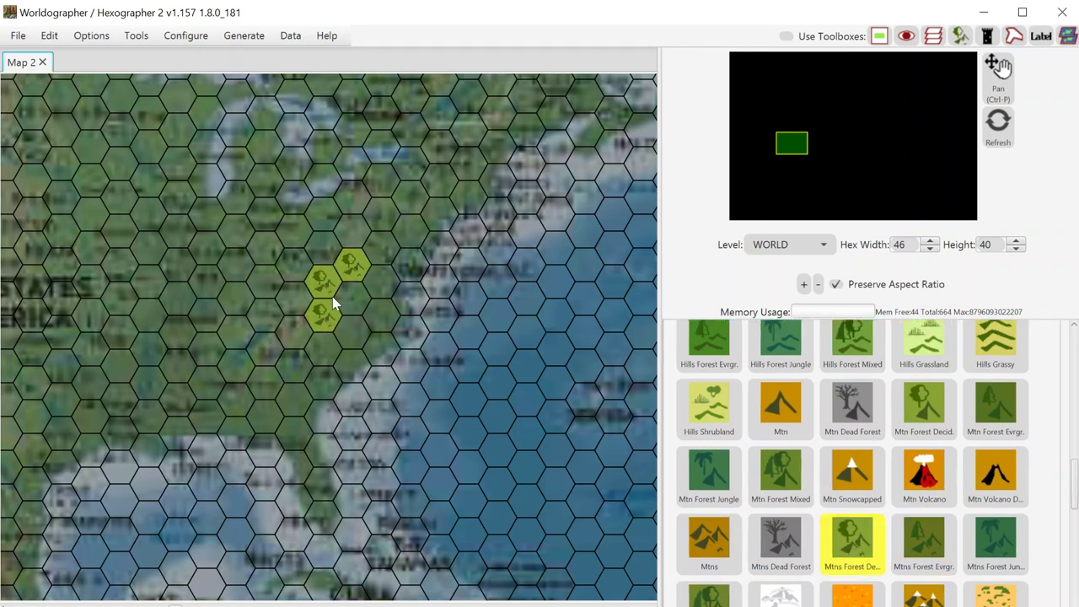
pyautogui.click(295, 325)
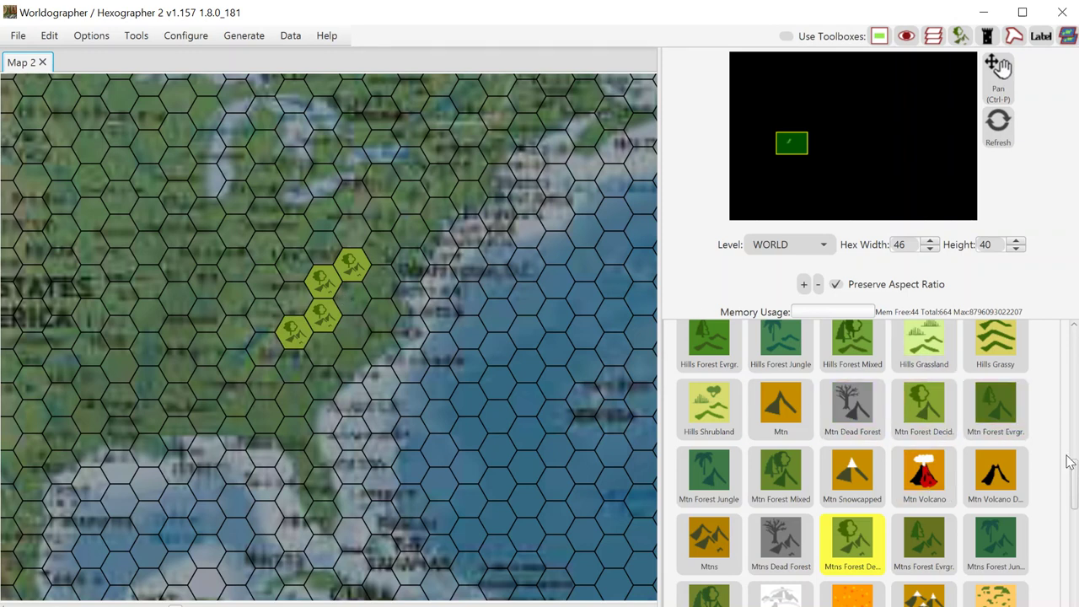
# Paint five coastal hexes as Hills Forest Decid
pyautogui.moveTo(1075, 472); pyautogui.dragTo(1060, 436)
pyautogui.click(988, 489)
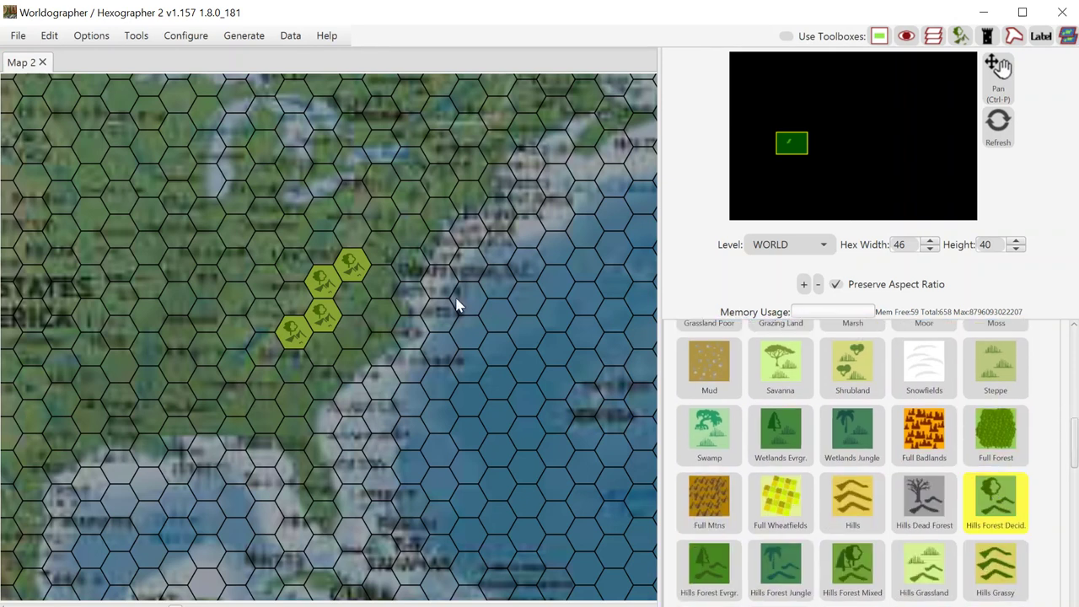
pyautogui.click(381, 258)
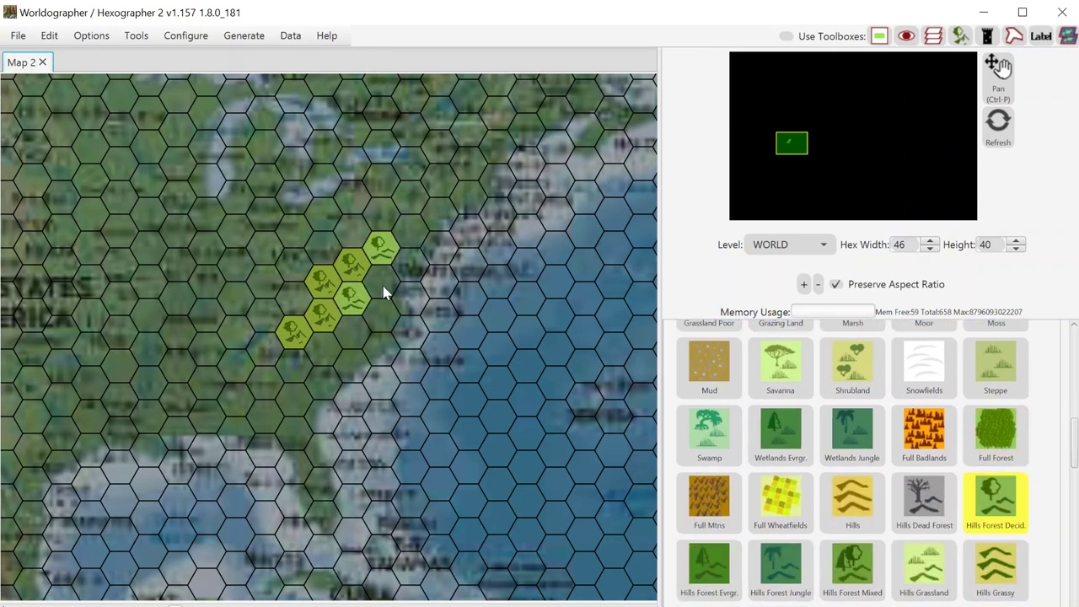
pyautogui.click(384, 291)
pyautogui.click(320, 348)
pyautogui.click(294, 366)
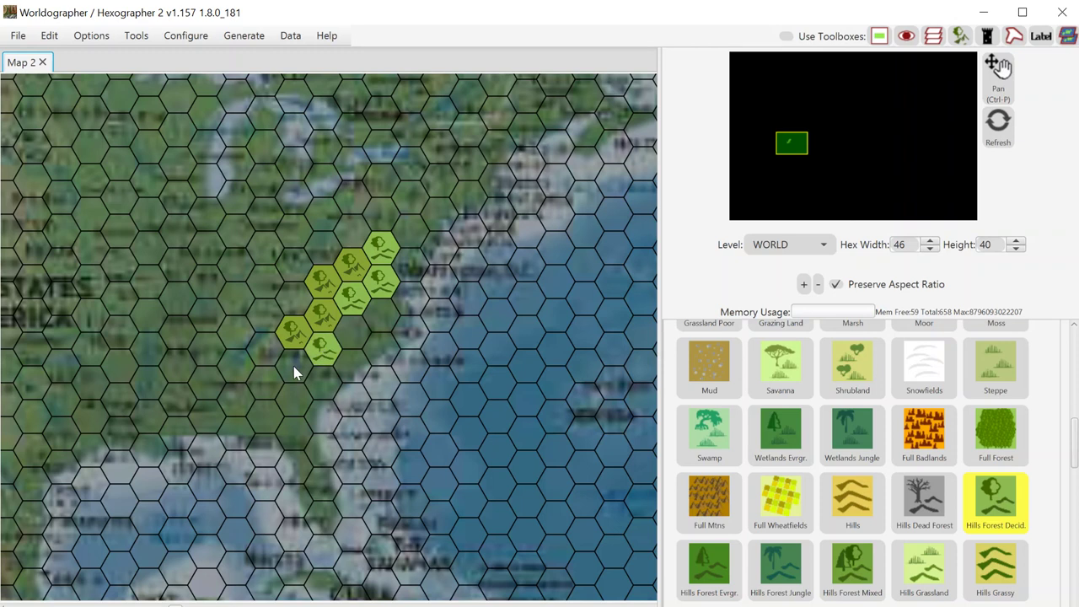
pyautogui.click(349, 330)
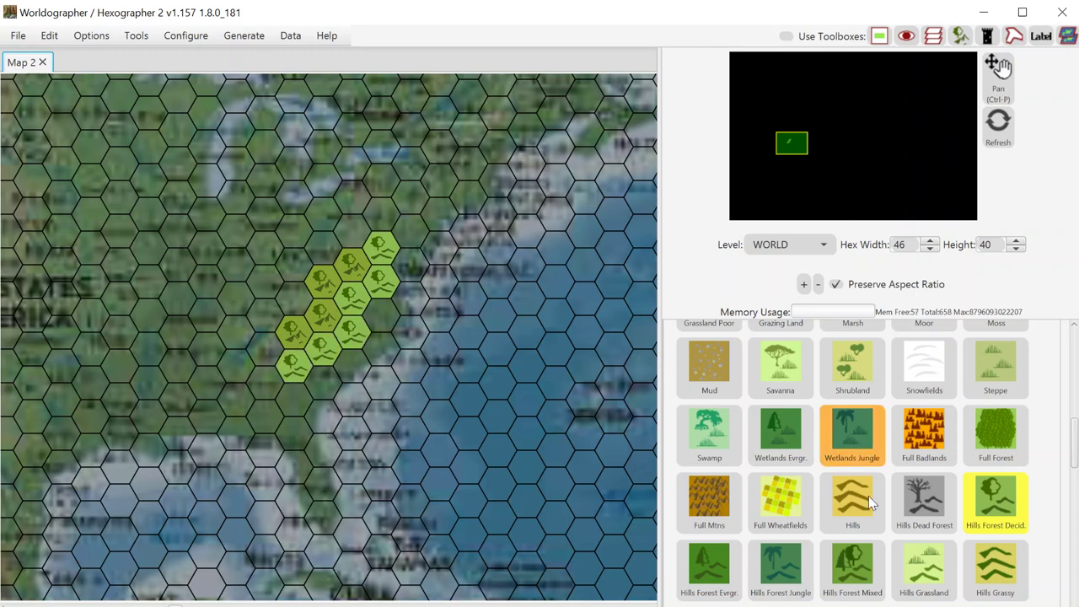
# Line the seaward edge with seven Farmland hexes
pyautogui.moveTo(1071, 456); pyautogui.dragTo(1065, 392)
pyautogui.click(916, 430)
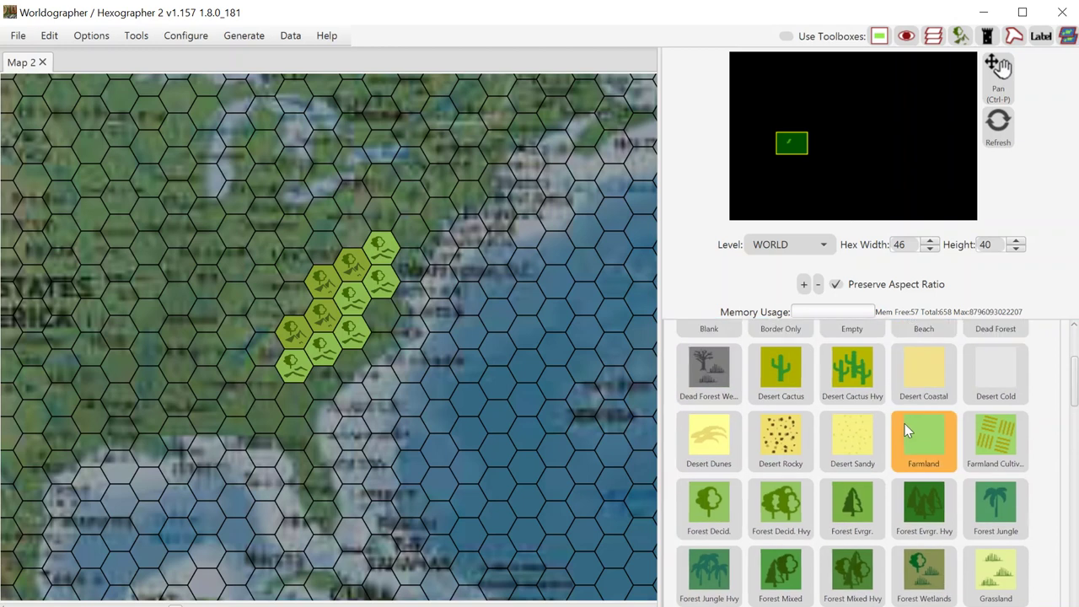
pyautogui.click(406, 286)
pyautogui.click(410, 300)
pyautogui.click(380, 318)
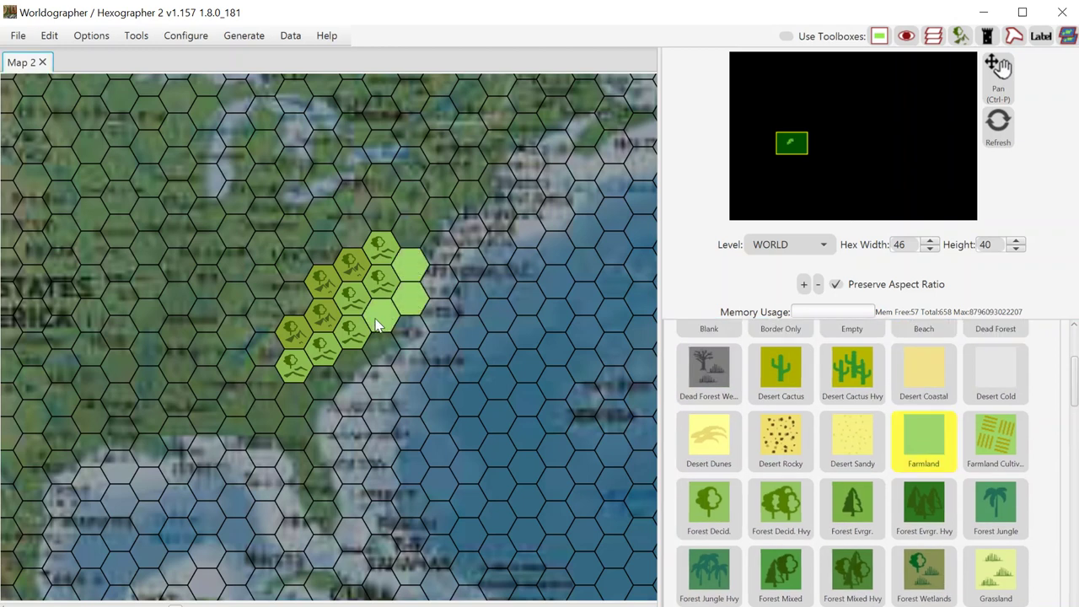
pyautogui.click(374, 354)
pyautogui.click(319, 377)
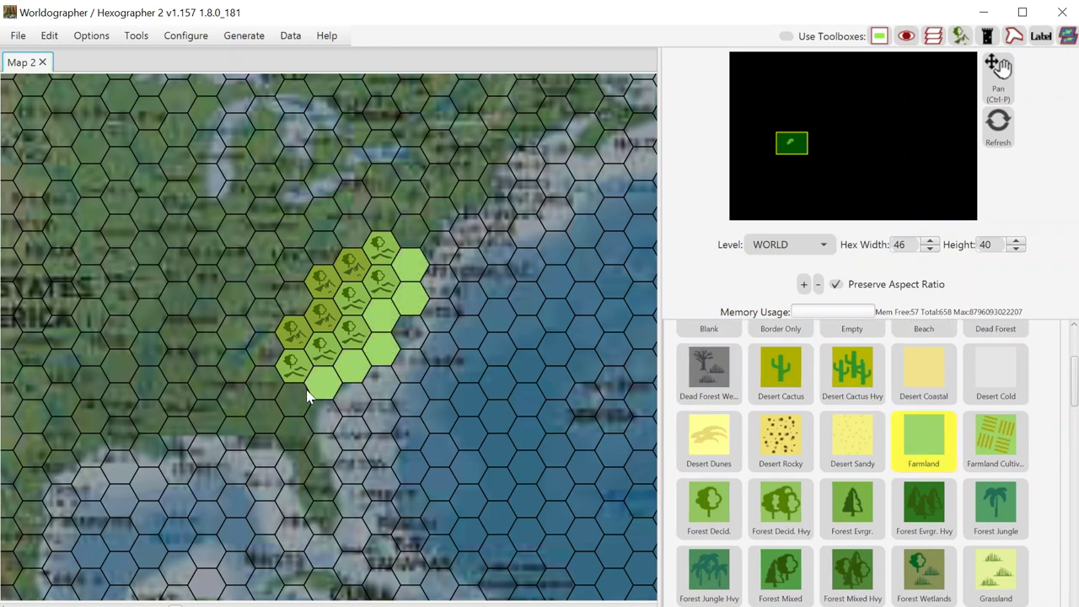
pyautogui.click(412, 323)
pyautogui.click(346, 389)
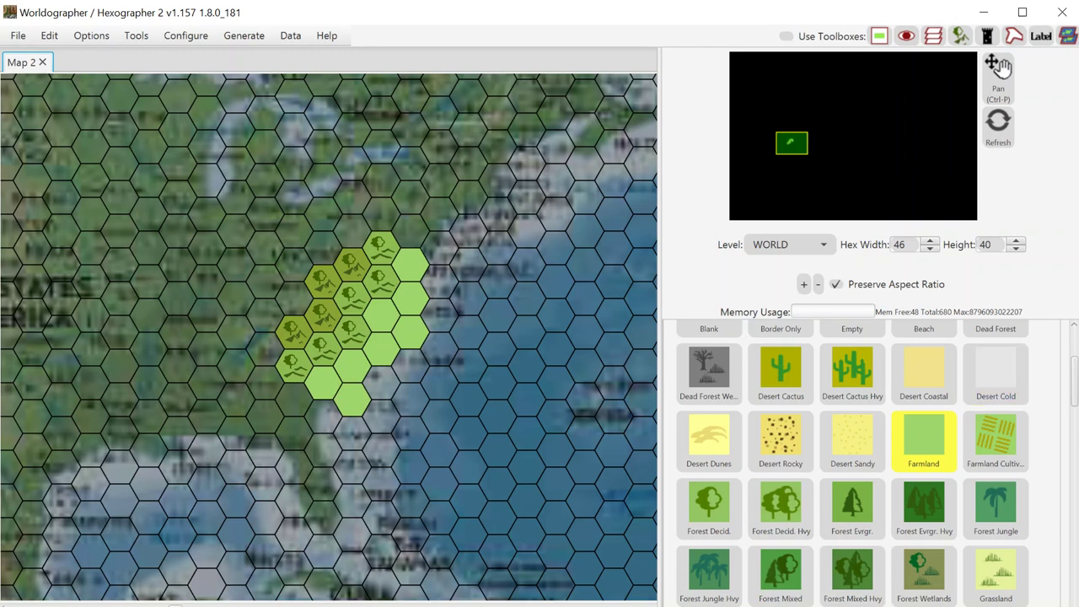
pyautogui.moveTo(1076, 390); pyautogui.dragTo(1076, 591)
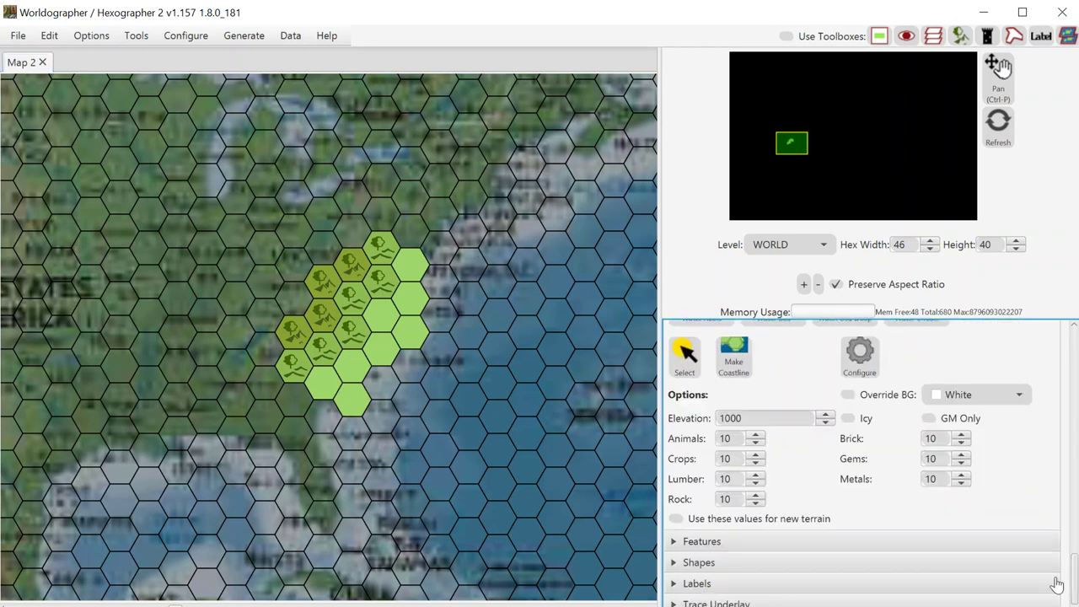
# Fade the trace underlay to 50% opacity and pan back to North America
pyautogui.click(772, 563)
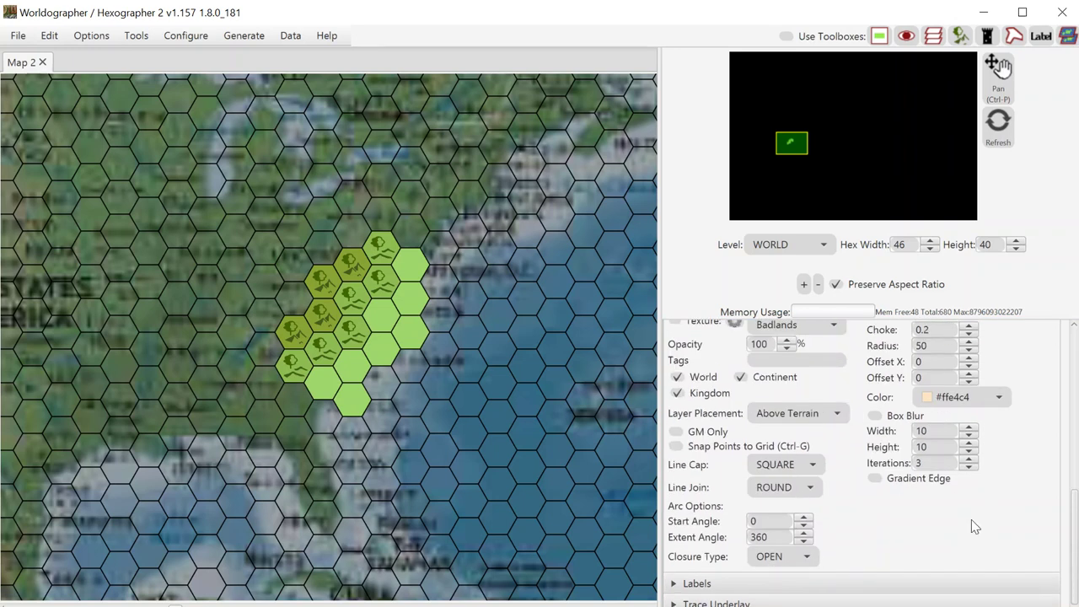
pyautogui.moveTo(1075, 548); pyautogui.dragTo(1076, 521)
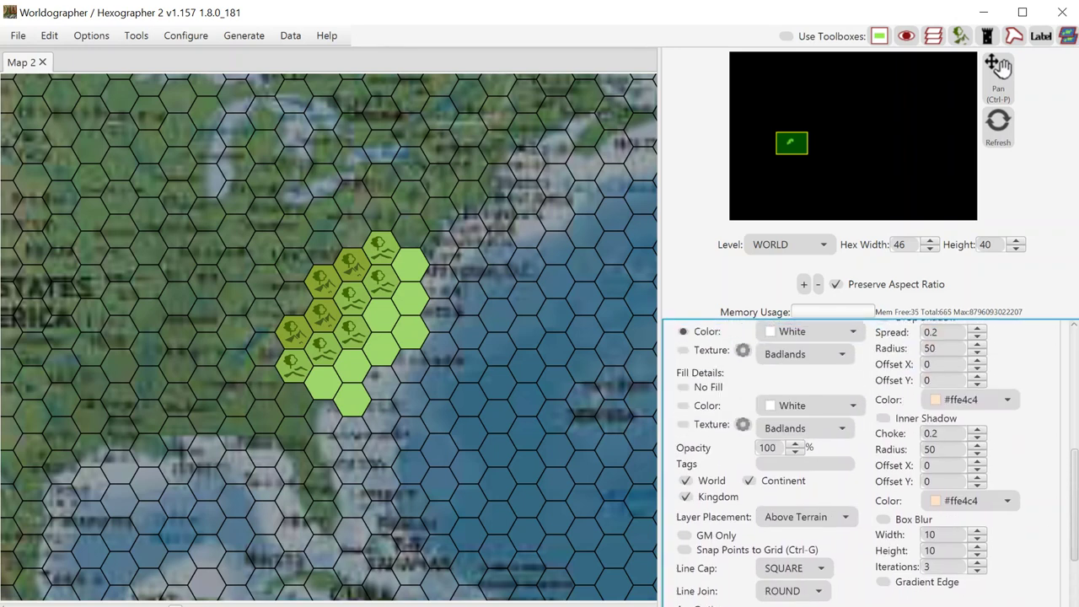
pyautogui.scroll(-3, 860, 464)
pyautogui.click(1012, 595)
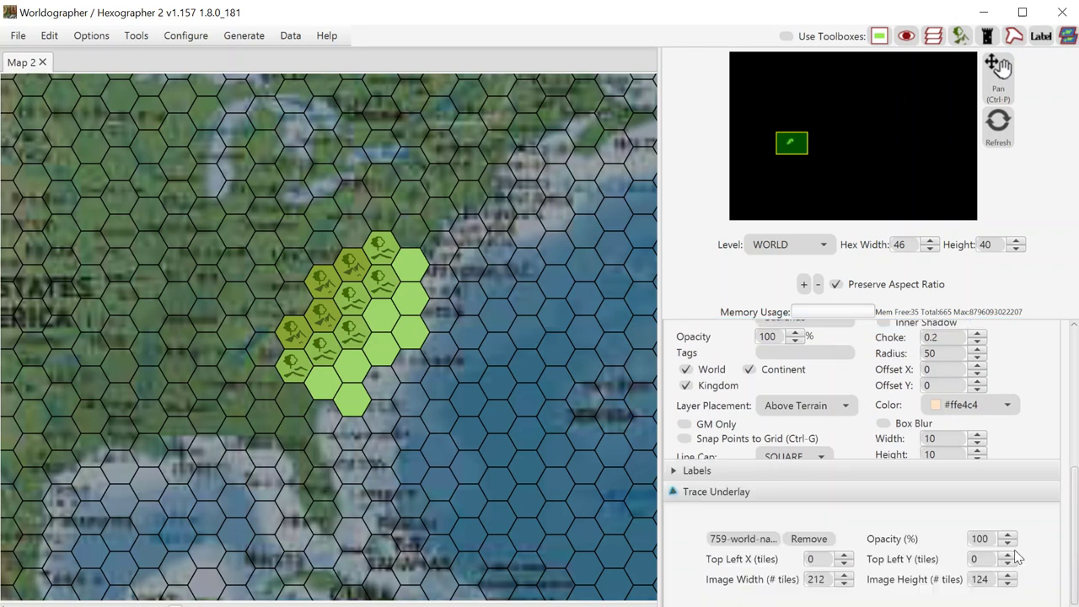
pyautogui.click(977, 479)
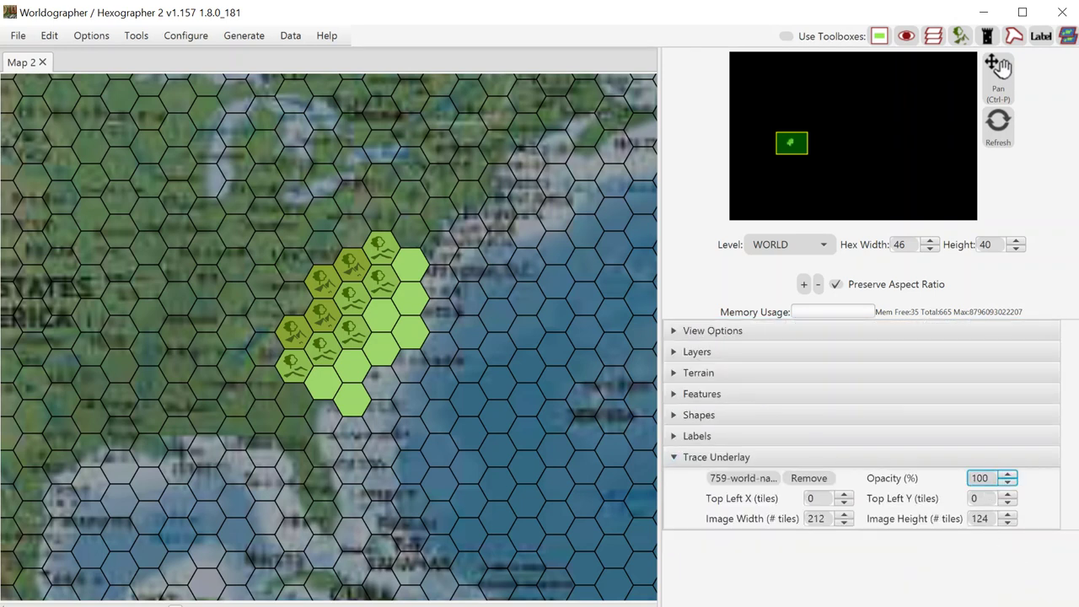
pyautogui.doubleClick(977, 478)
pyautogui.write('50')
pyautogui.press('Return')
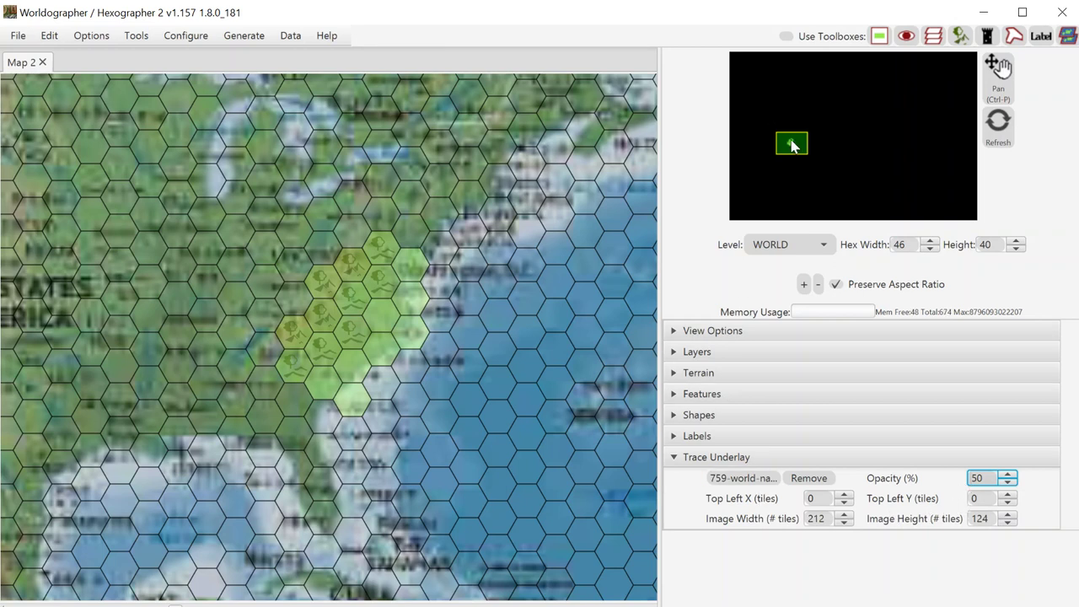
pyautogui.moveTo(793, 142); pyautogui.dragTo(740, 63)
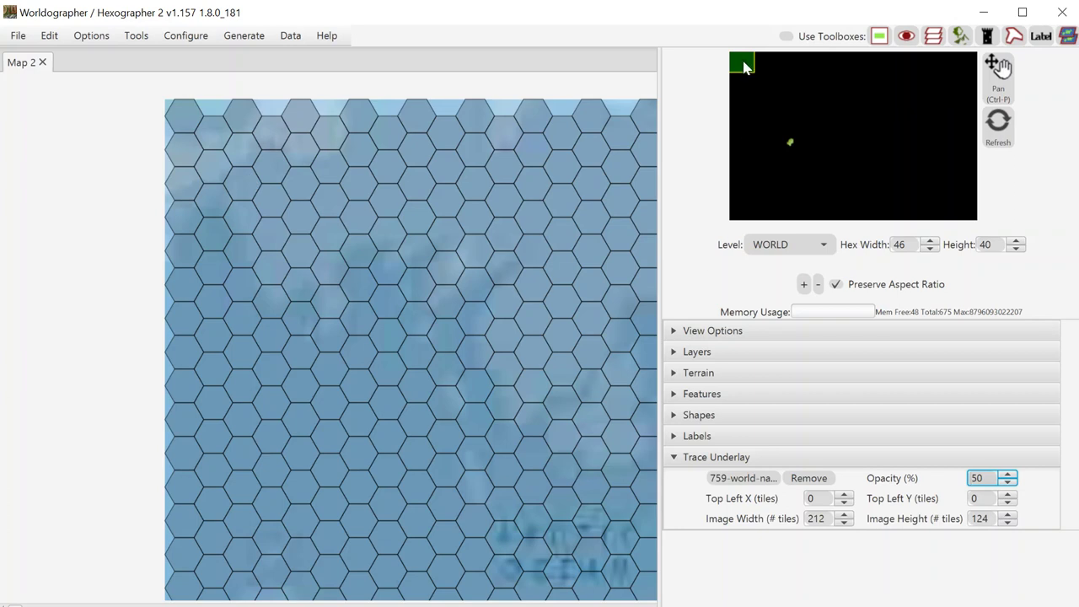
pyautogui.moveTo(744, 66); pyautogui.dragTo(791, 150)
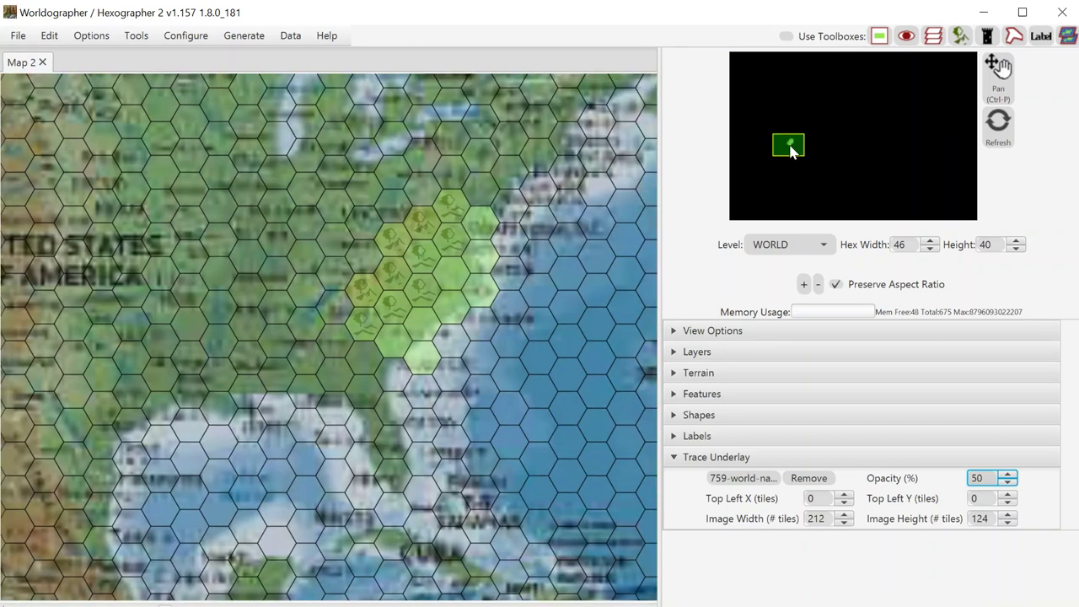
# Choose the River shape preset with a solid #8cb2d9 fill
pyautogui.click(732, 419)
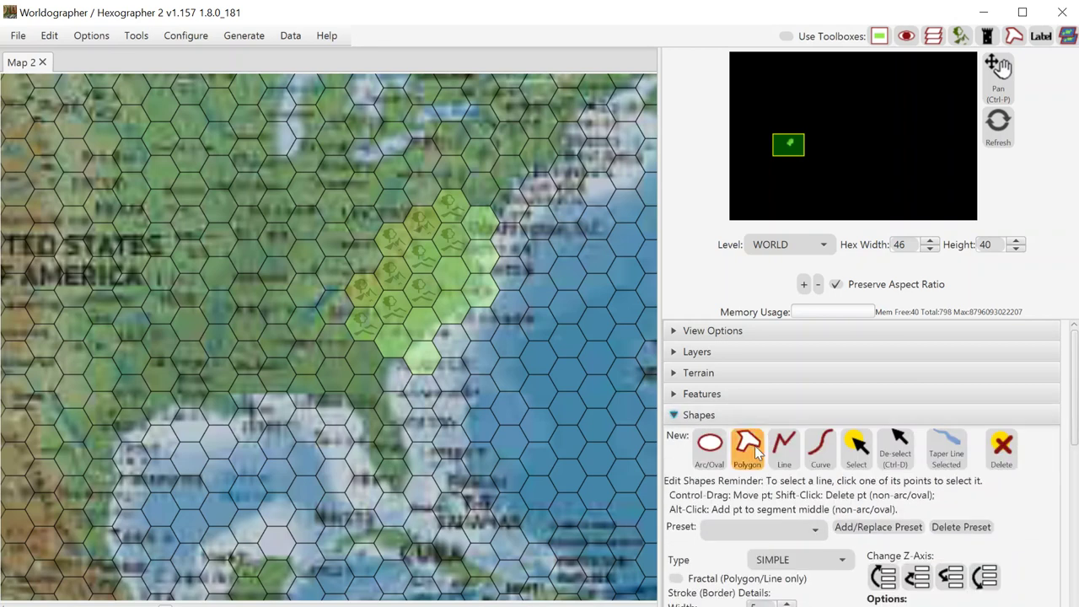
pyautogui.click(773, 535)
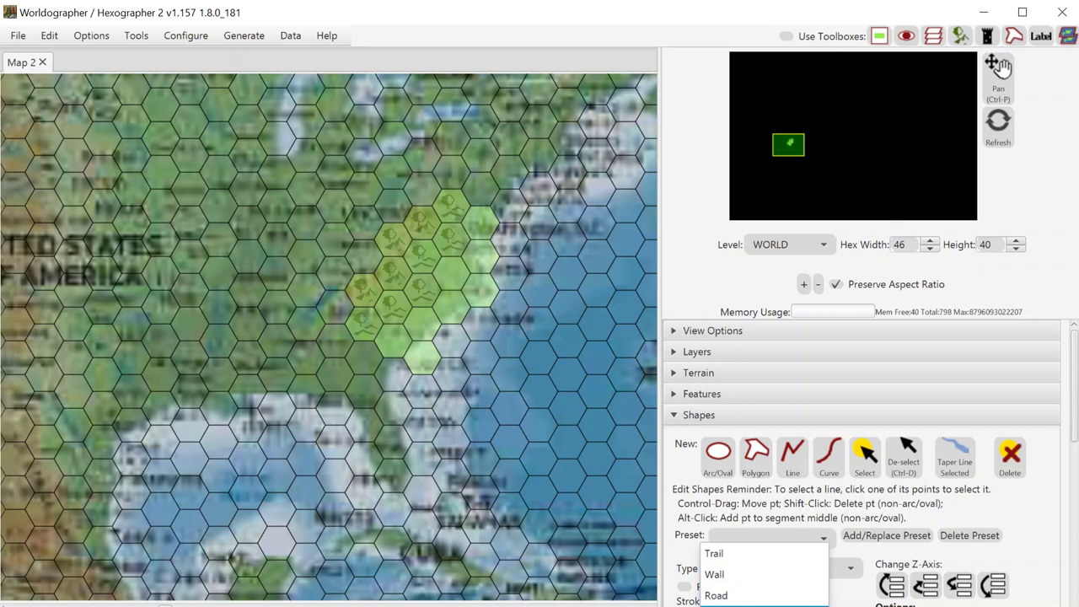
pyautogui.click(716, 606)
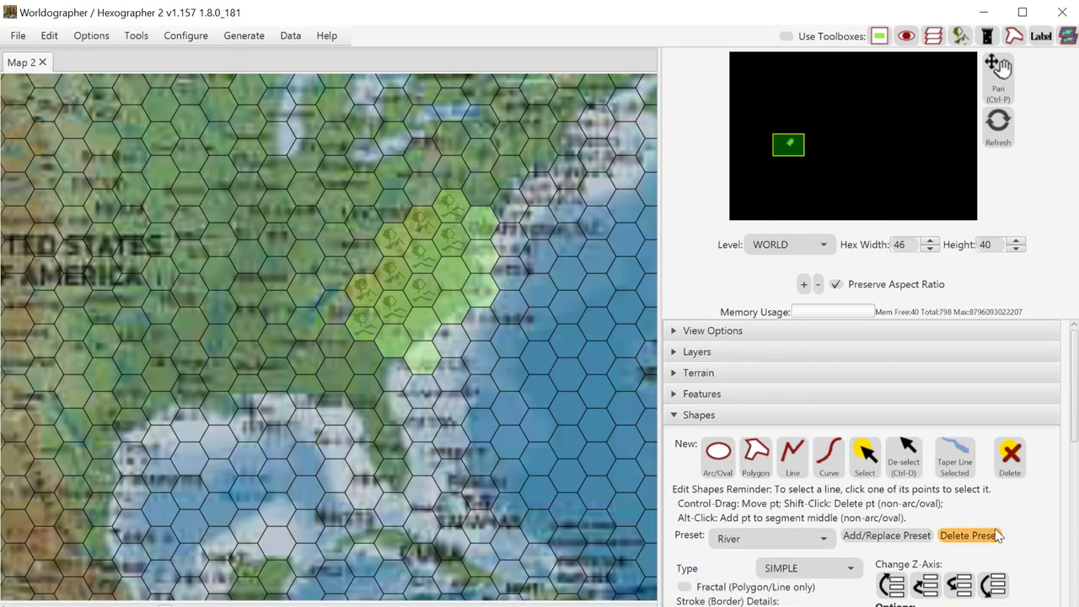
pyautogui.scroll(-3, 1054, 527)
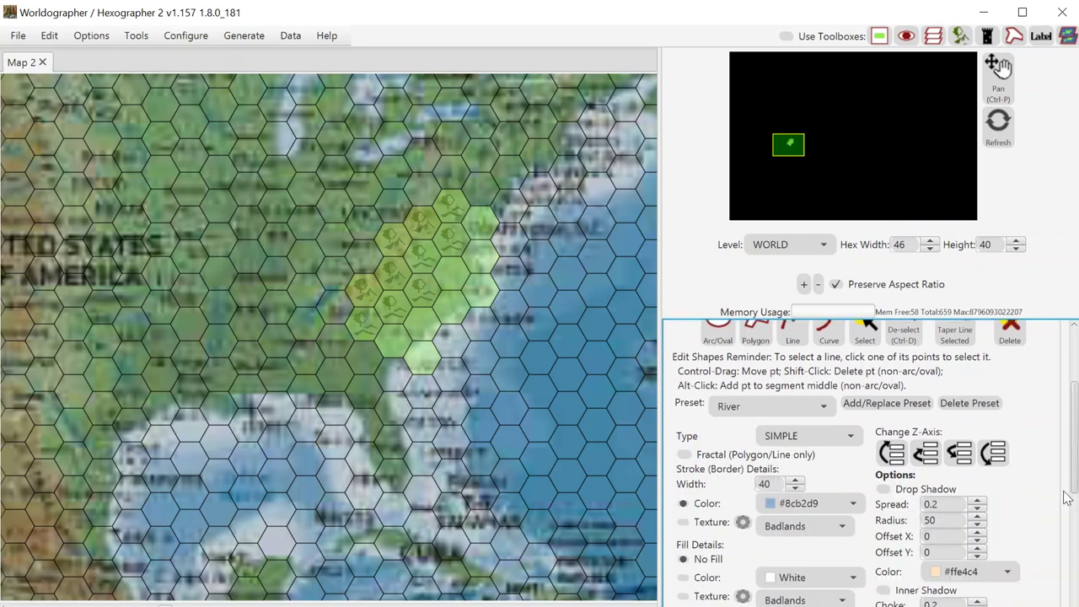
pyautogui.click(707, 479)
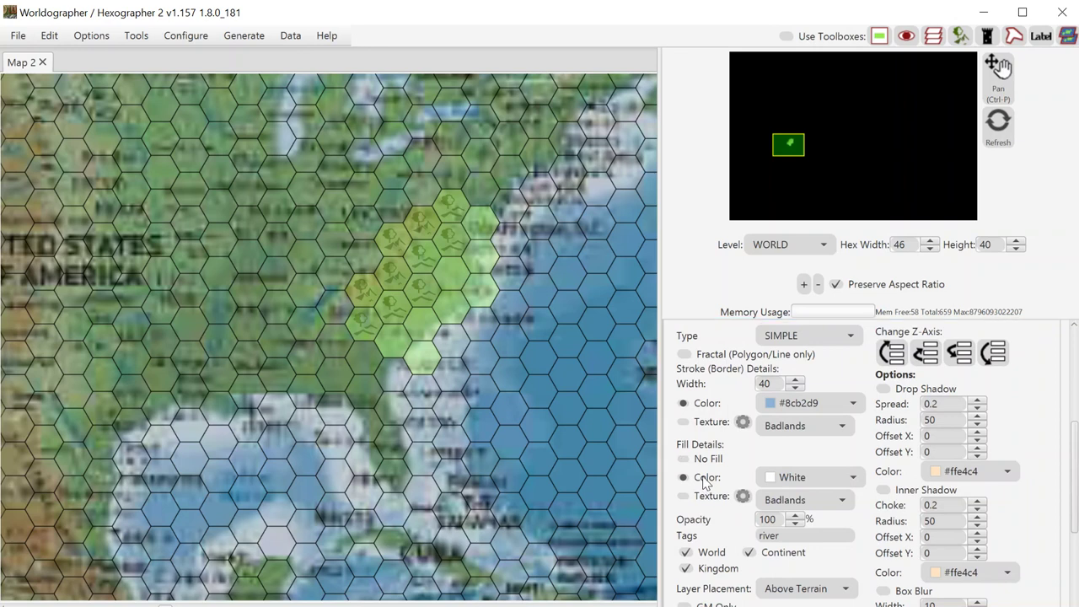
pyautogui.click(841, 479)
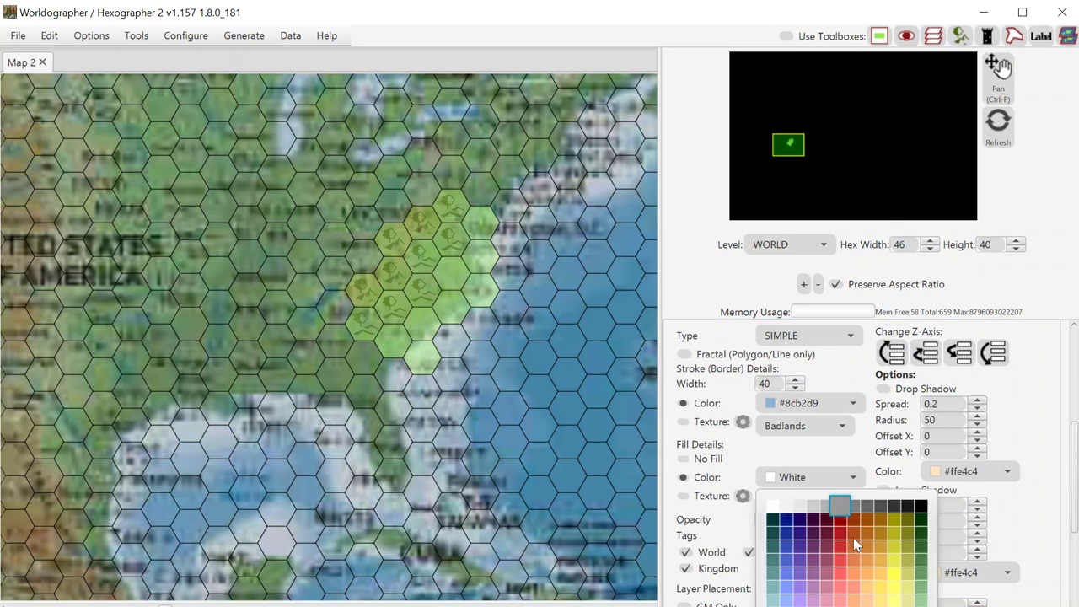
pyautogui.click(787, 587)
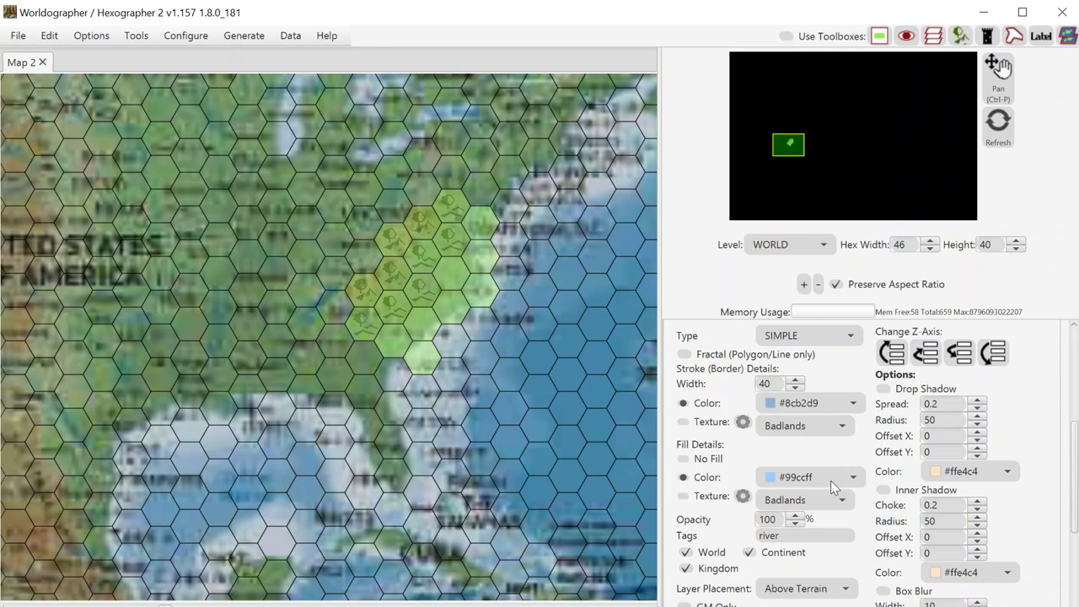
pyautogui.click(830, 481)
pyautogui.click(894, 586)
# Replace the shape's 'river' tag with 'coast'
pyautogui.scroll(-1, 830, 574)
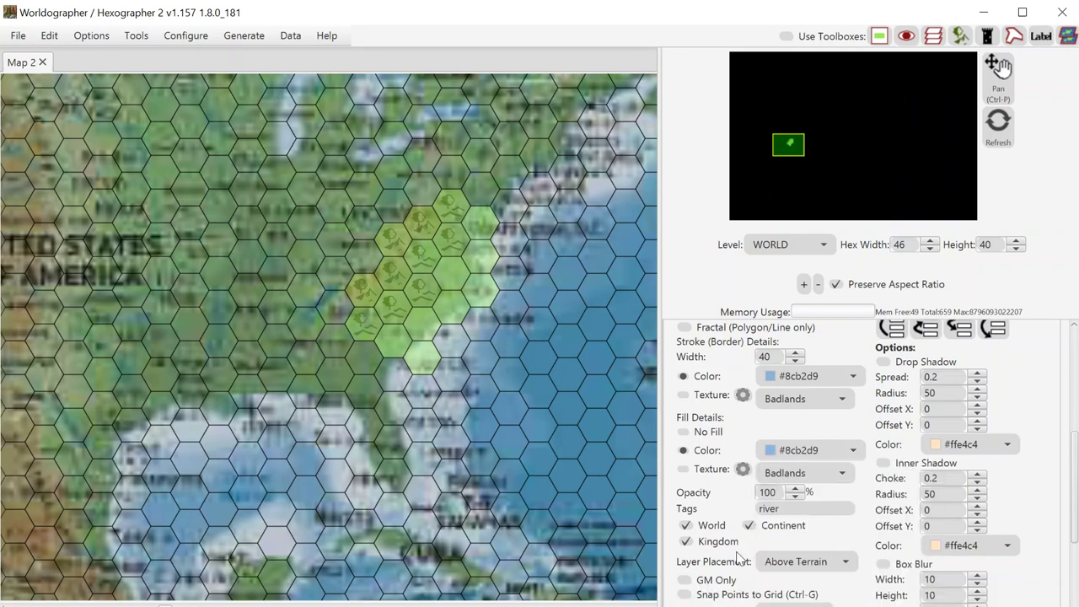
pyautogui.scroll(-2, 738, 556)
pyautogui.scroll(-2, 737, 574)
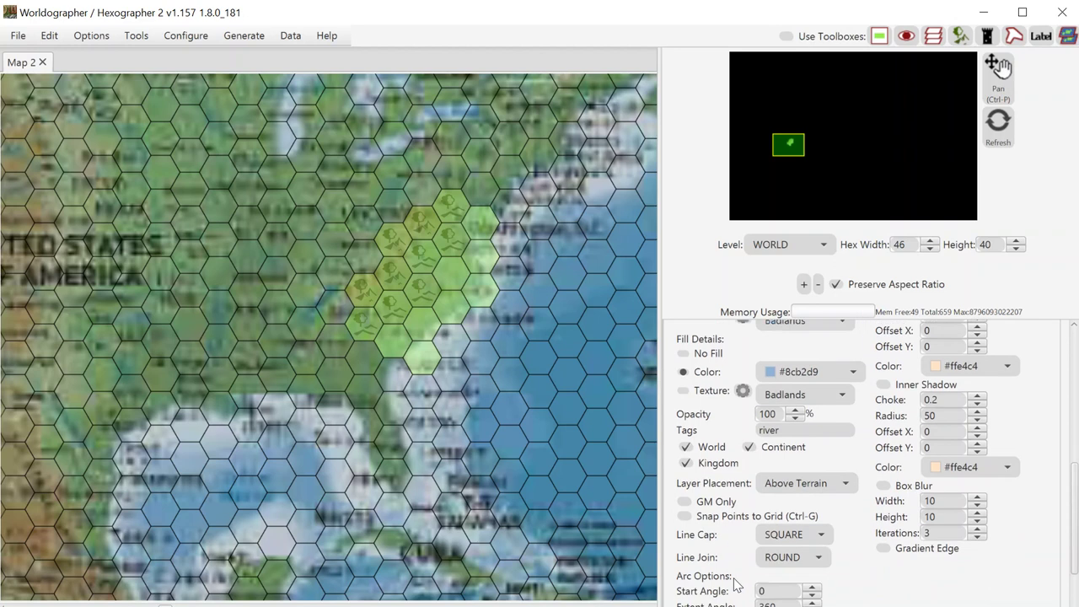
pyautogui.scroll(-2, 735, 588)
pyautogui.scroll(1, 735, 590)
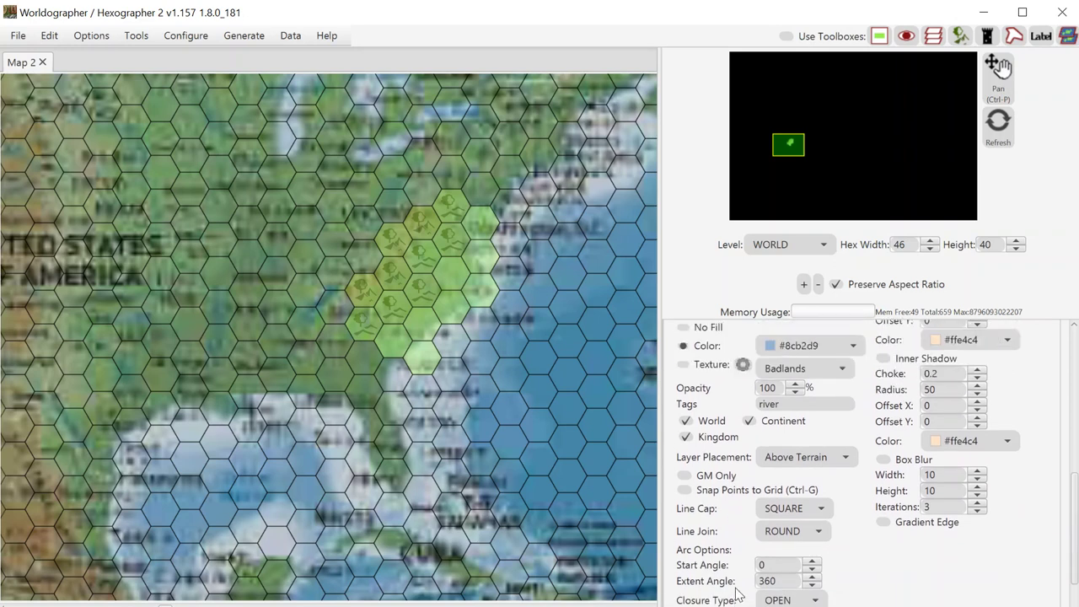
pyautogui.scroll(7, 737, 590)
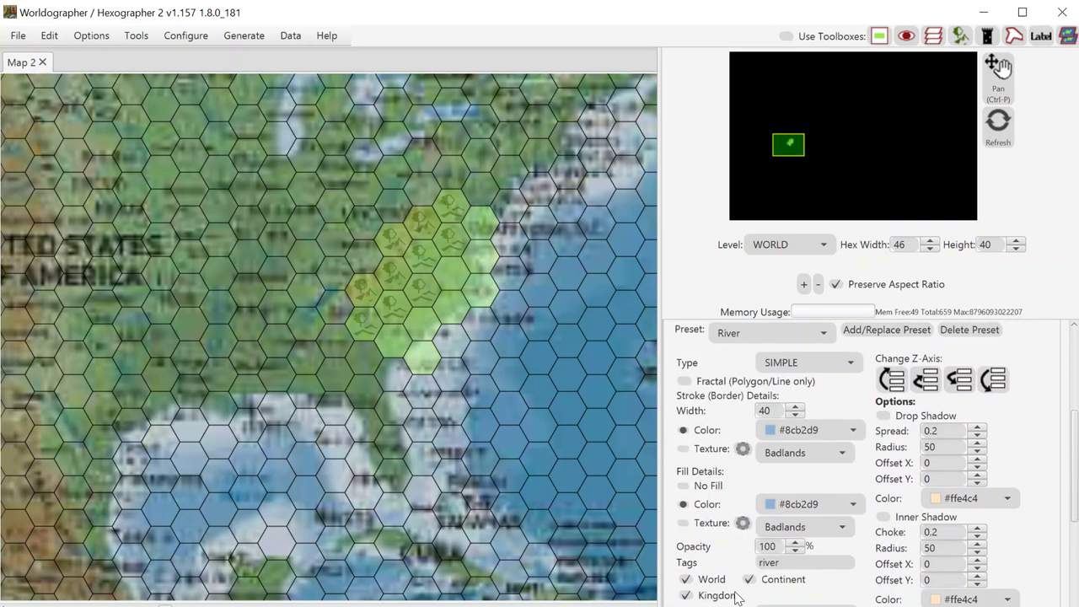
pyautogui.scroll(3, 748, 550)
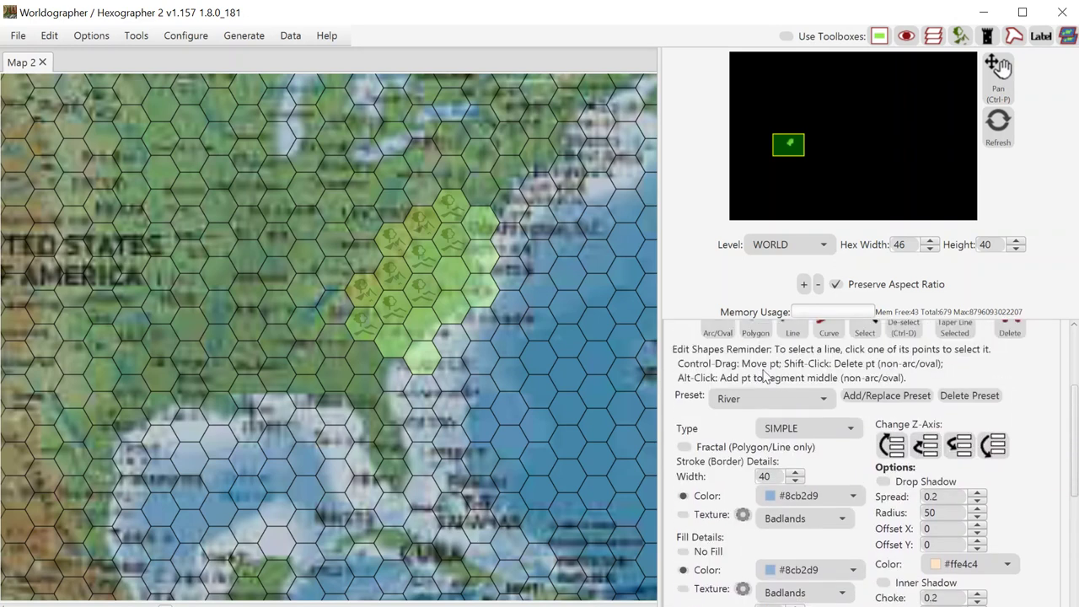
pyautogui.scroll(-6, 750, 414)
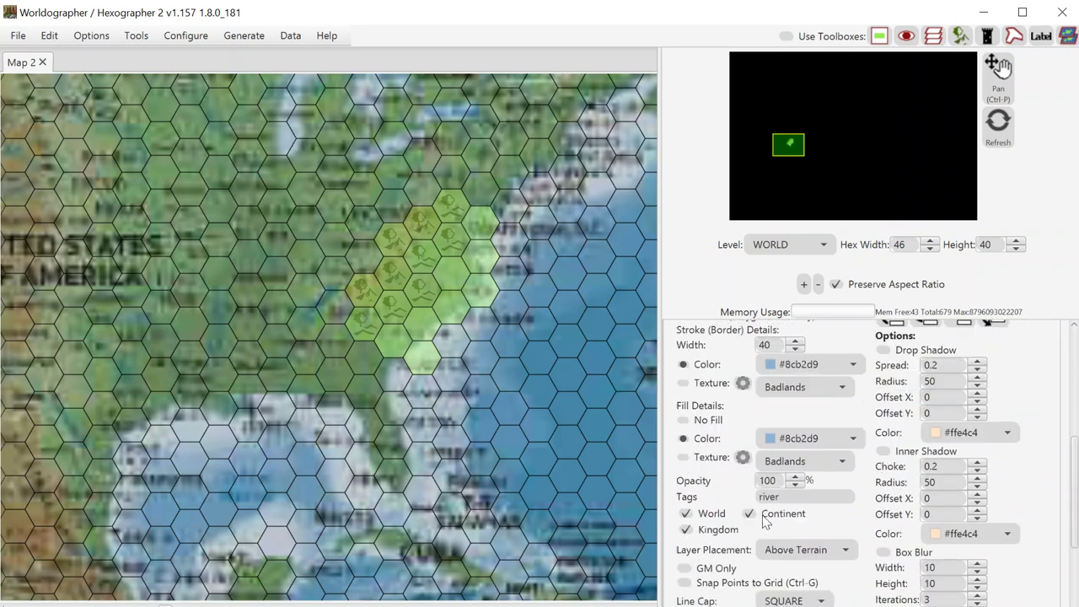
pyautogui.doubleClick(768, 497)
pyautogui.write('coast')
pyautogui.scroll(6, 827, 428)
pyautogui.scroll(4, 824, 408)
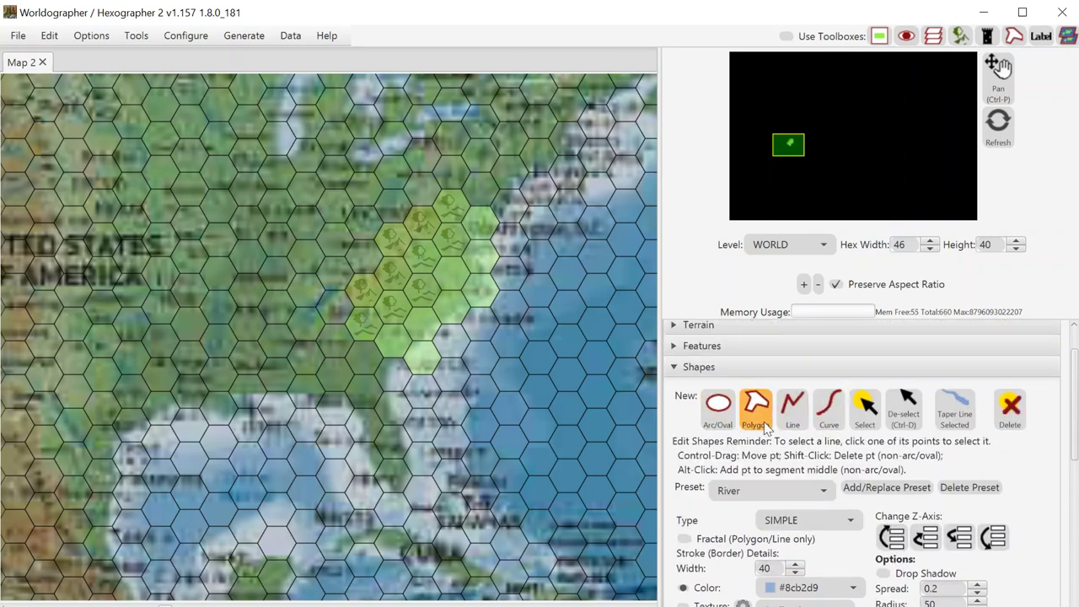
# Zoom in twice and place the first polygon points on the coast below the land hexes
pyautogui.click(756, 409)
pyautogui.click(804, 285)
pyautogui.click(804, 285)
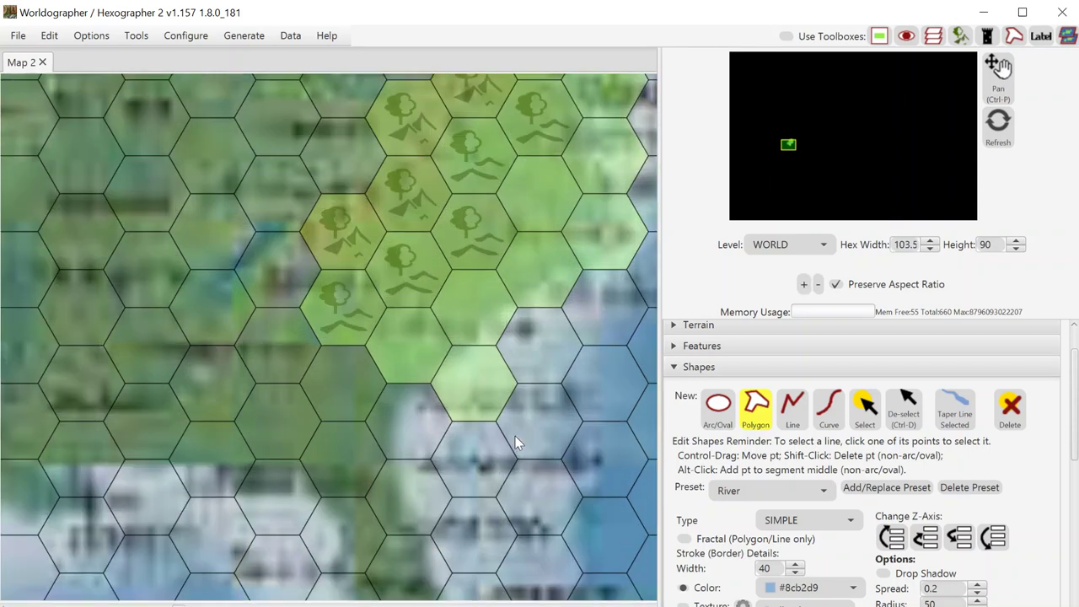
pyautogui.click(402, 399)
pyautogui.click(426, 376)
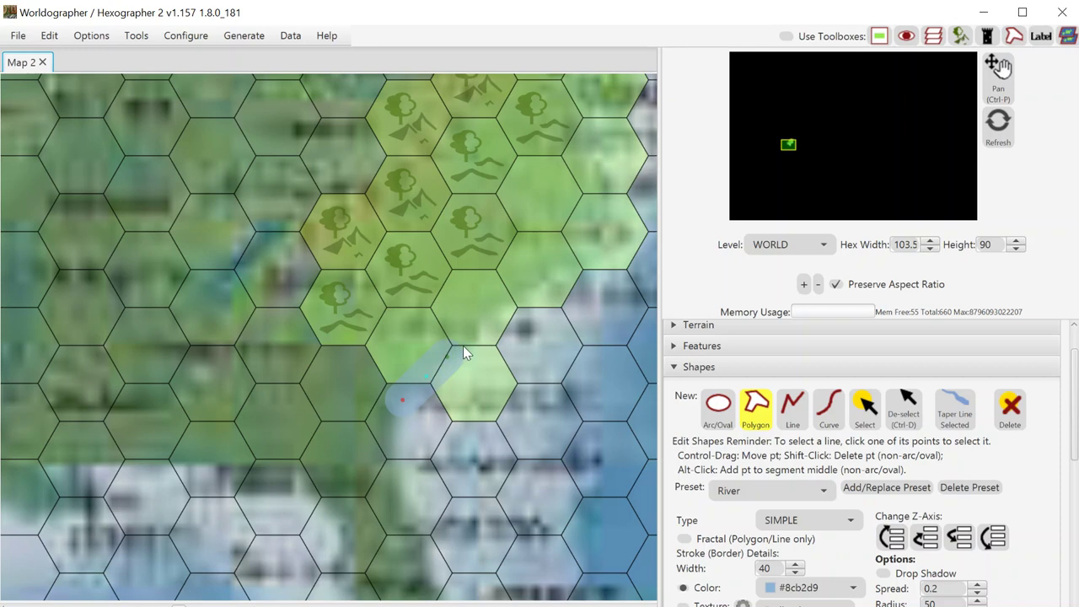
# Set the polygon's stroke width to 0
pyautogui.doubleClick(763, 569)
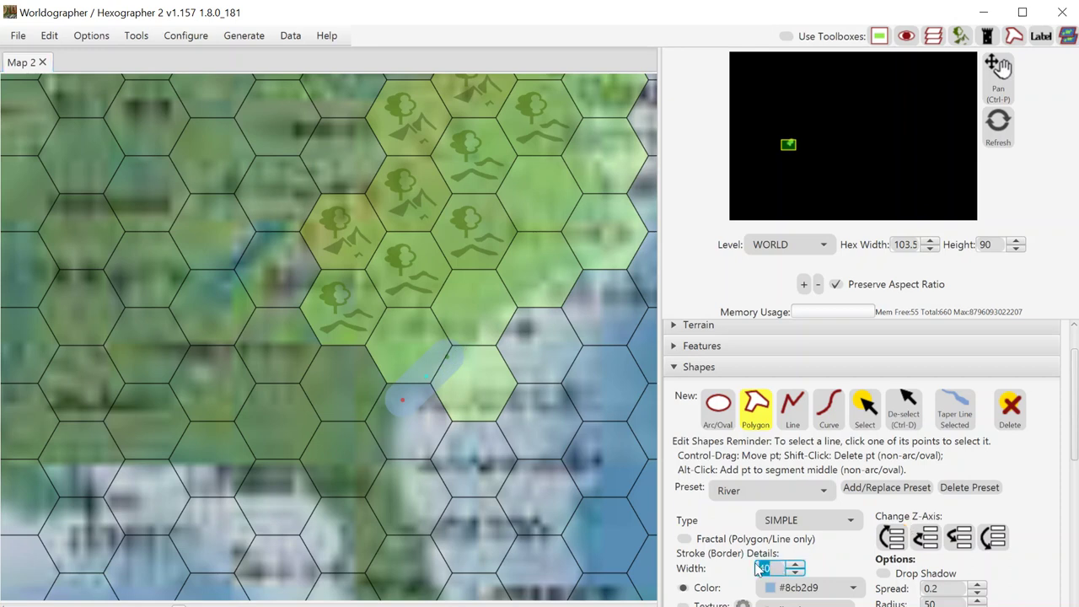
pyautogui.scroll(-1, 769, 574)
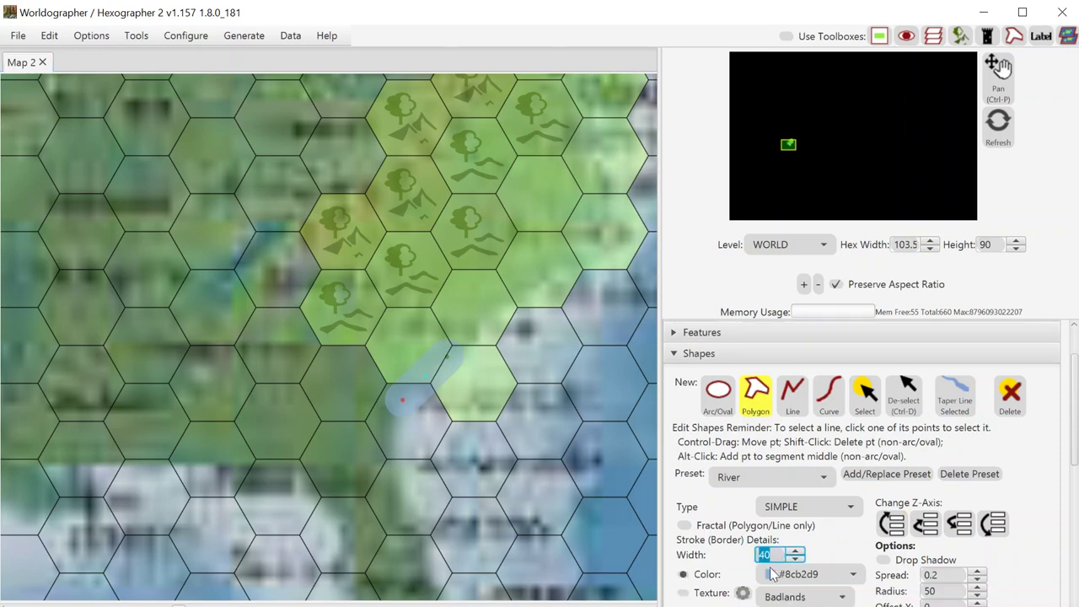
pyautogui.write('0')
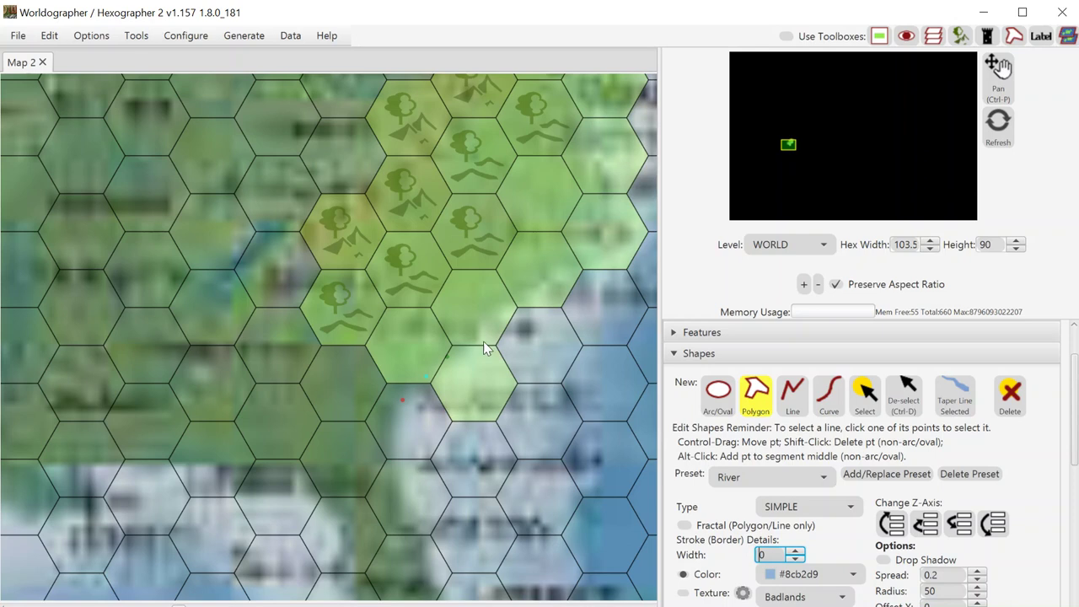
# Extend the polygon with points tracing the coastline northeast
pyautogui.click(479, 350)
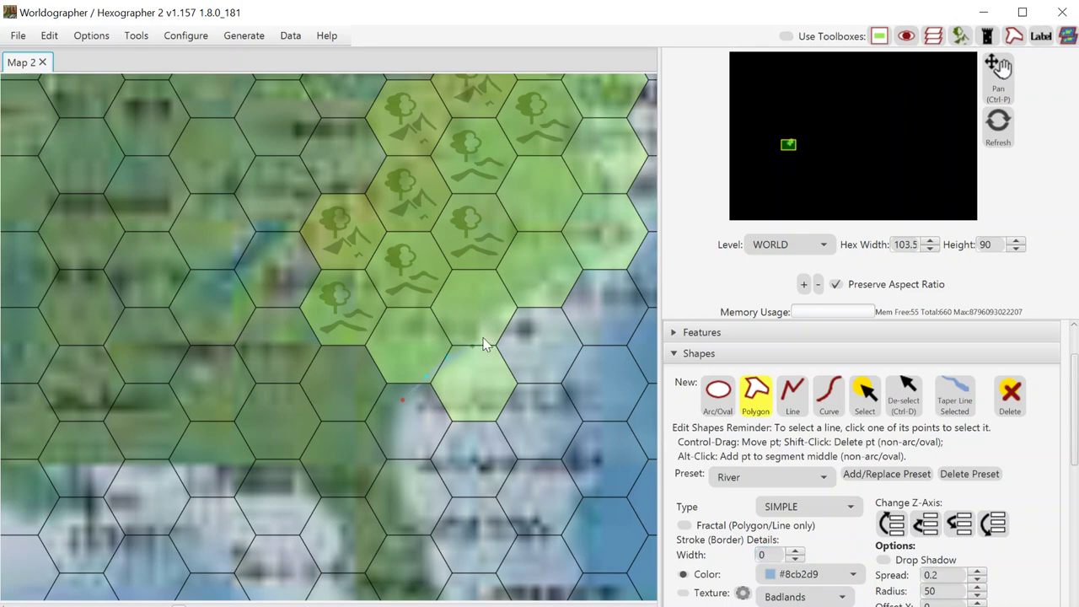
pyautogui.click(479, 327)
pyautogui.click(497, 314)
pyautogui.click(516, 299)
pyautogui.click(552, 274)
pyautogui.click(589, 259)
pyautogui.click(612, 246)
# Shift the view up the coast and trace the shoreline north to its northernmost point
pyautogui.click(791, 145)
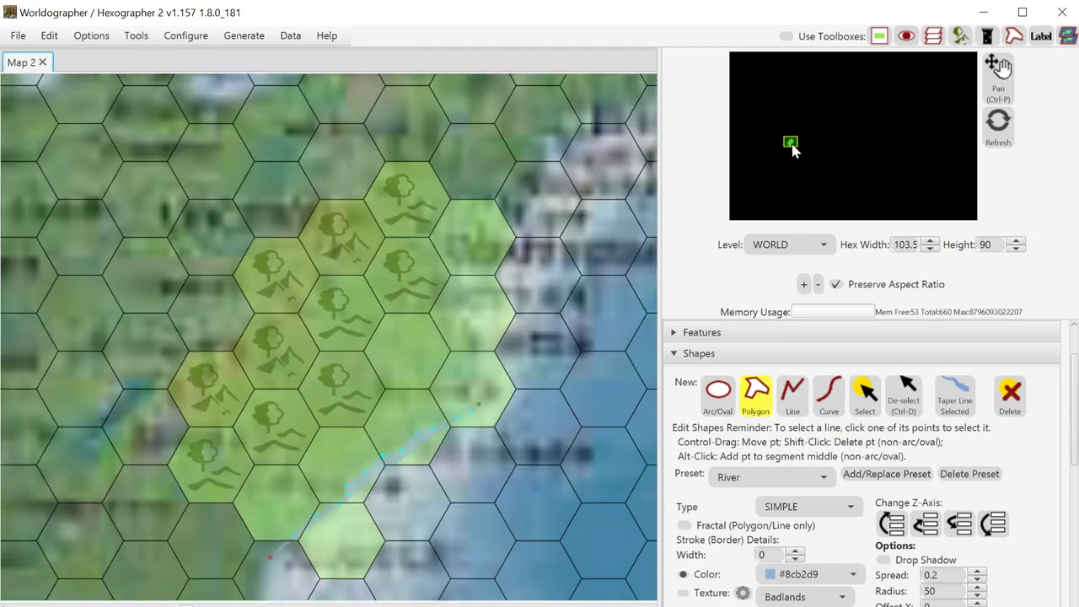
pyautogui.click(480, 368)
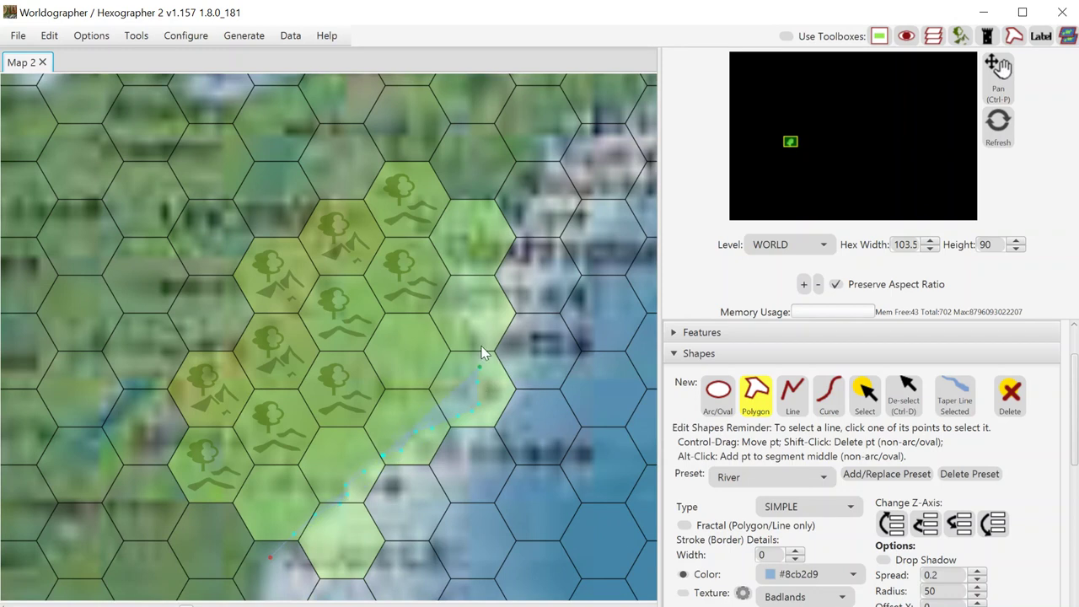
pyautogui.click(460, 302)
pyautogui.click(465, 268)
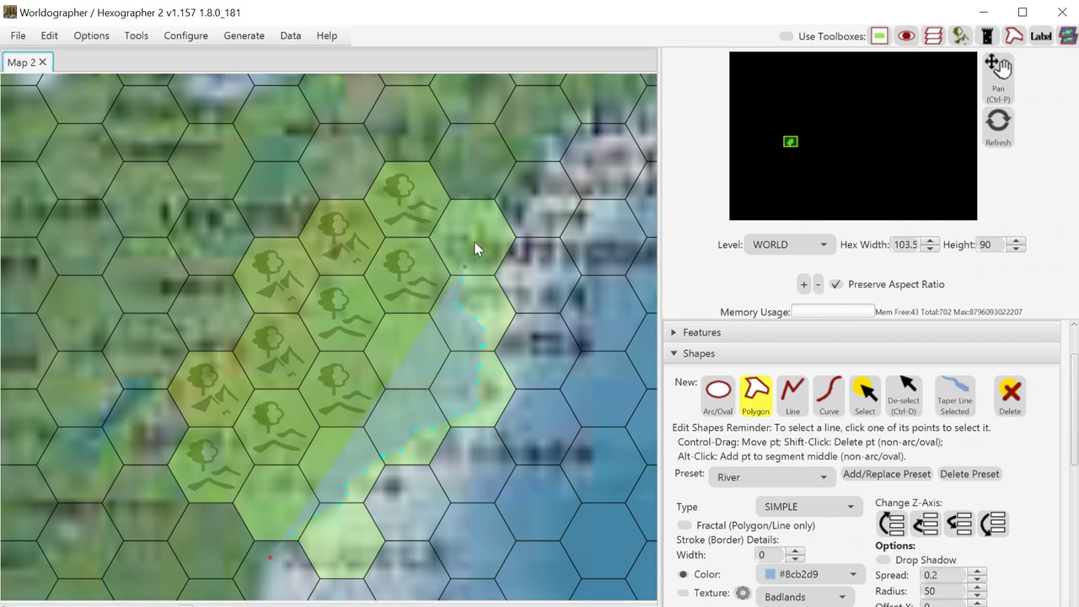
pyautogui.click(470, 228)
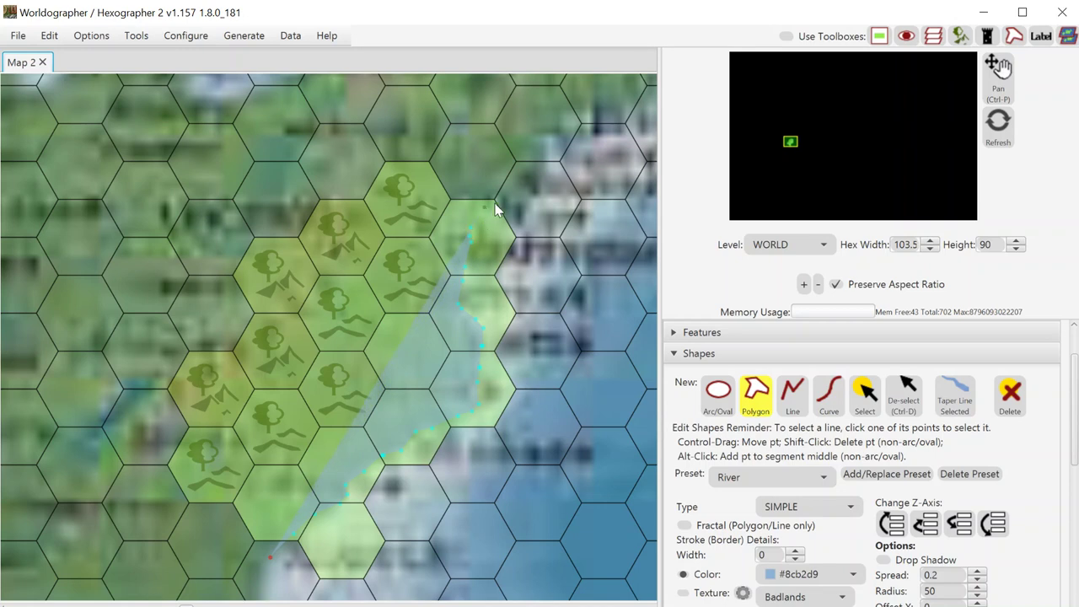
pyautogui.click(494, 205)
# Add offshore points east and south, closing the polygon over the sea near its start
pyautogui.click(585, 245)
pyautogui.click(559, 462)
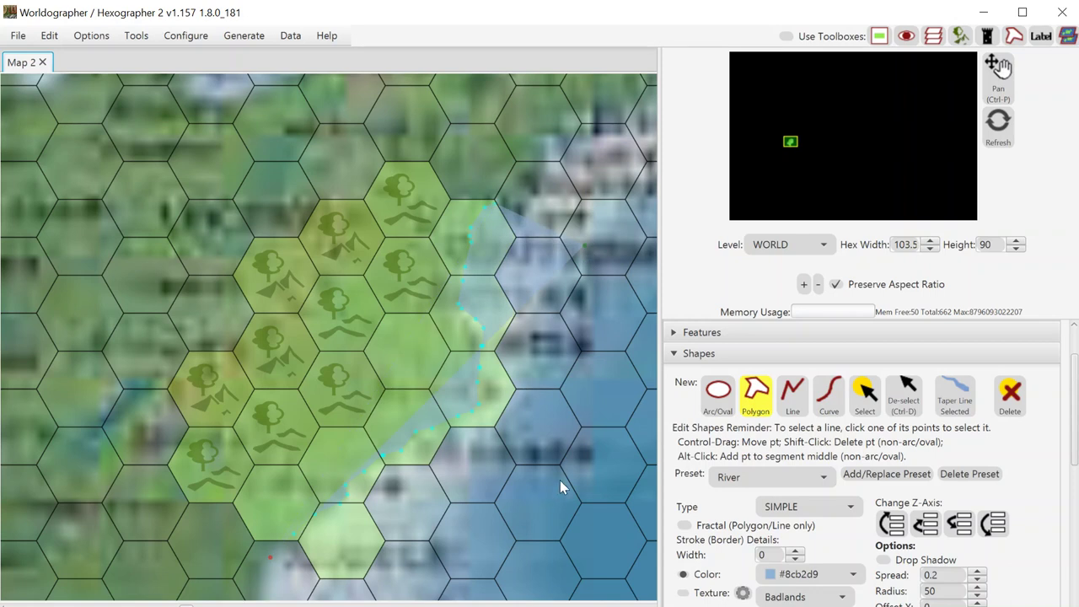
pyautogui.click(439, 569)
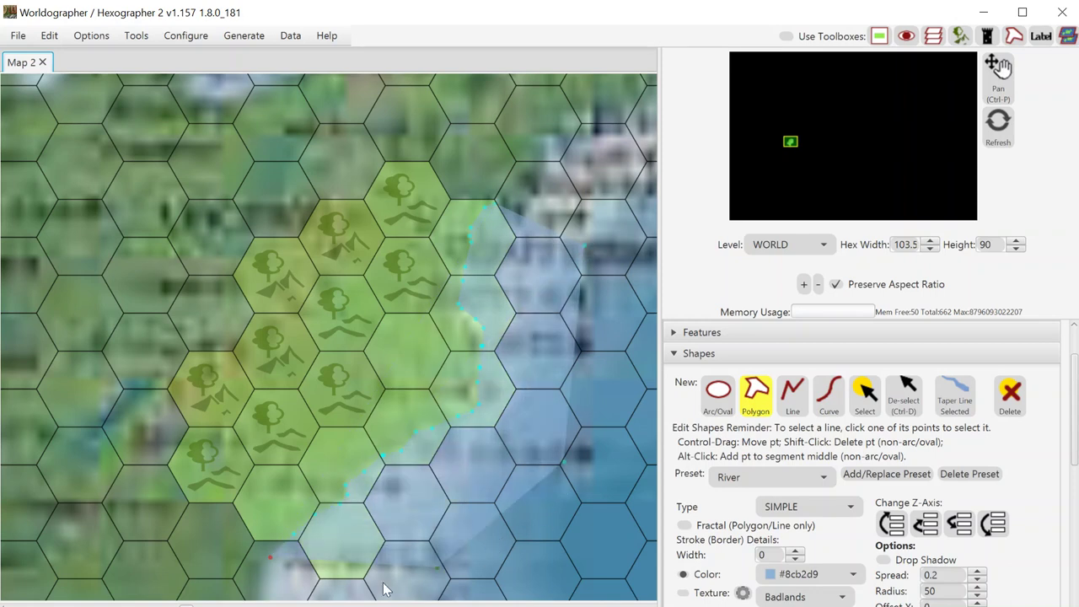
pyautogui.click(340, 586)
pyautogui.click(306, 588)
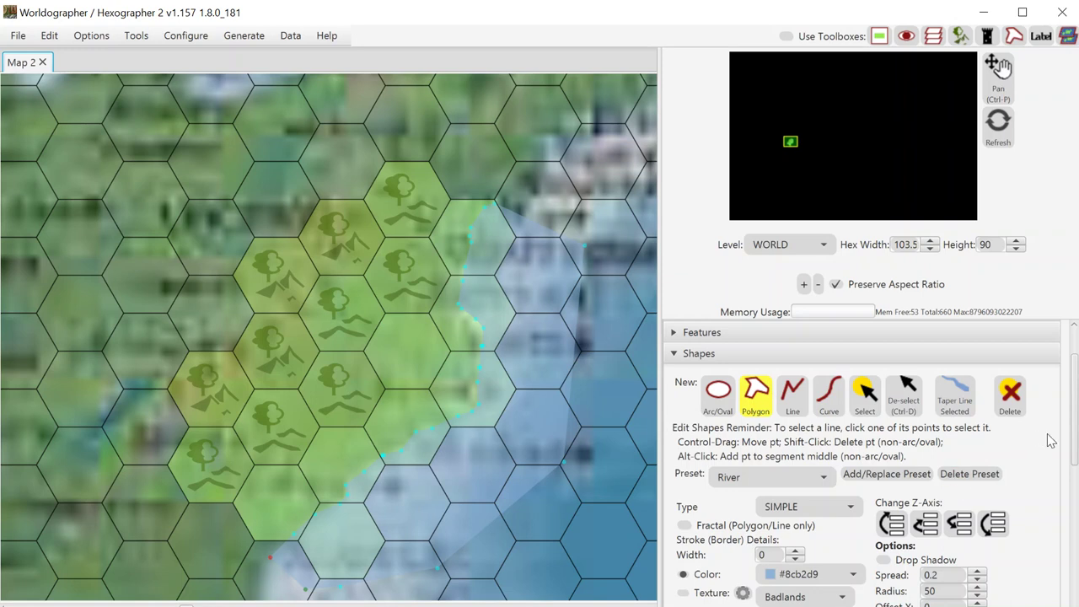
# Raise the trace underlay opacity from 50% to 100%
pyautogui.scroll(-5, 1067, 442)
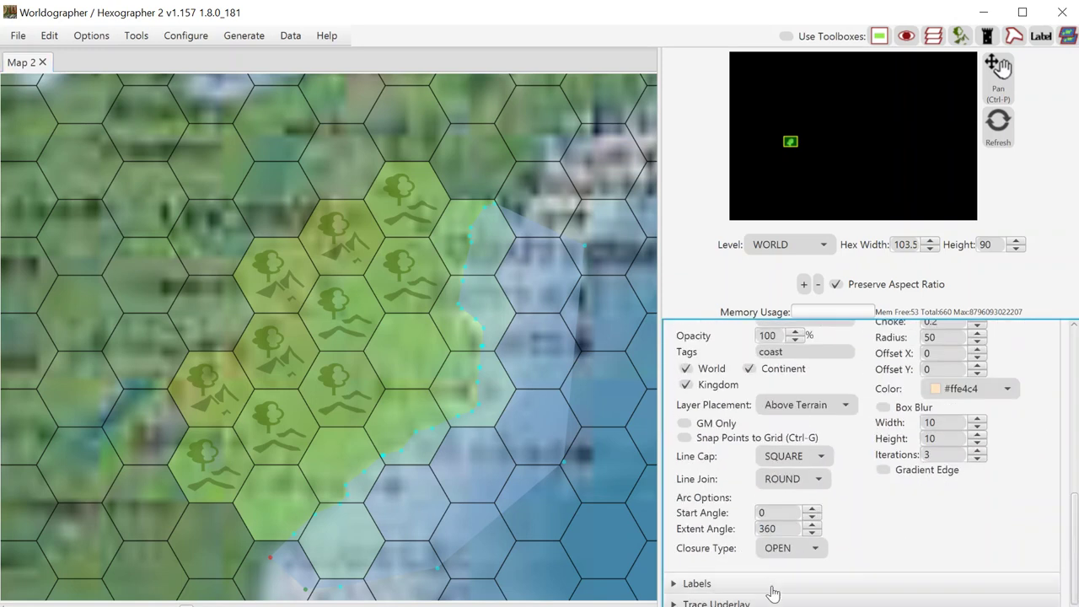
pyautogui.click(776, 602)
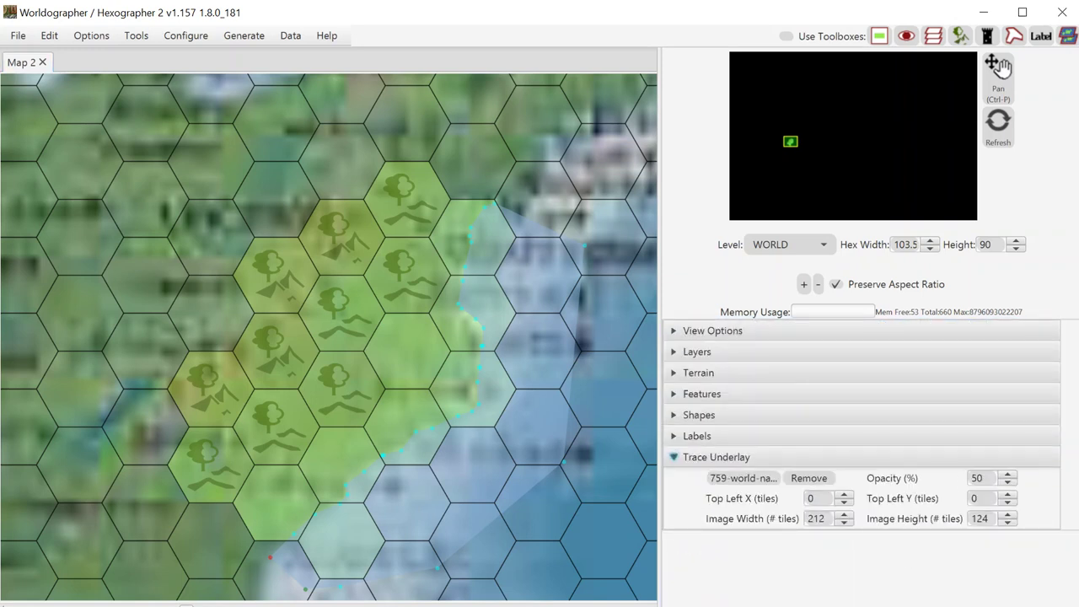
pyautogui.doubleClick(976, 478)
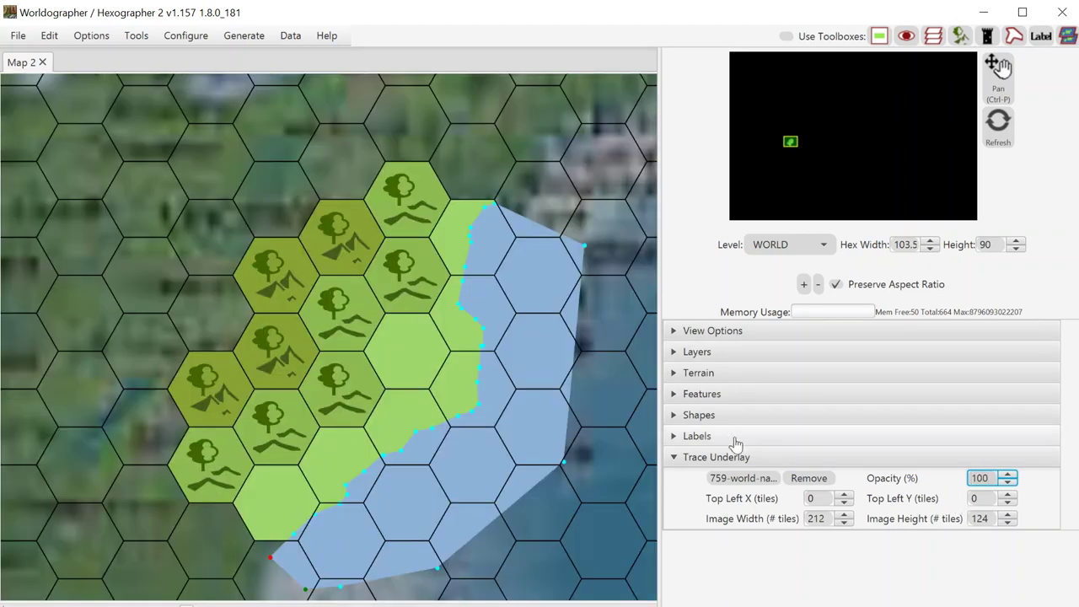
# Select Water Sea from the Terrain palette
pyautogui.click(716, 374)
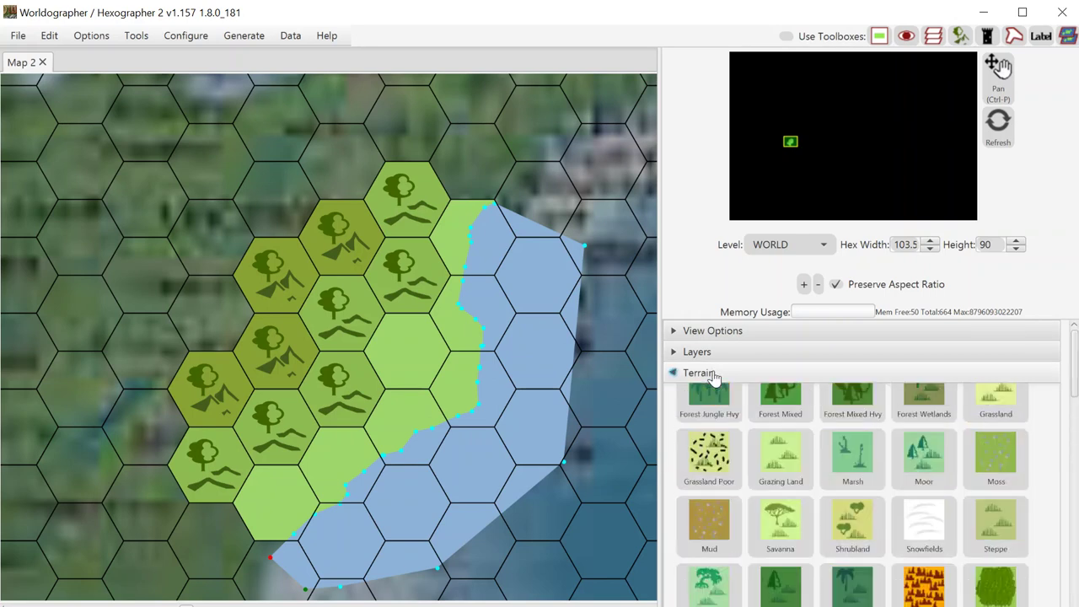
pyautogui.moveTo(1076, 348); pyautogui.dragTo(1072, 531)
pyautogui.click(773, 536)
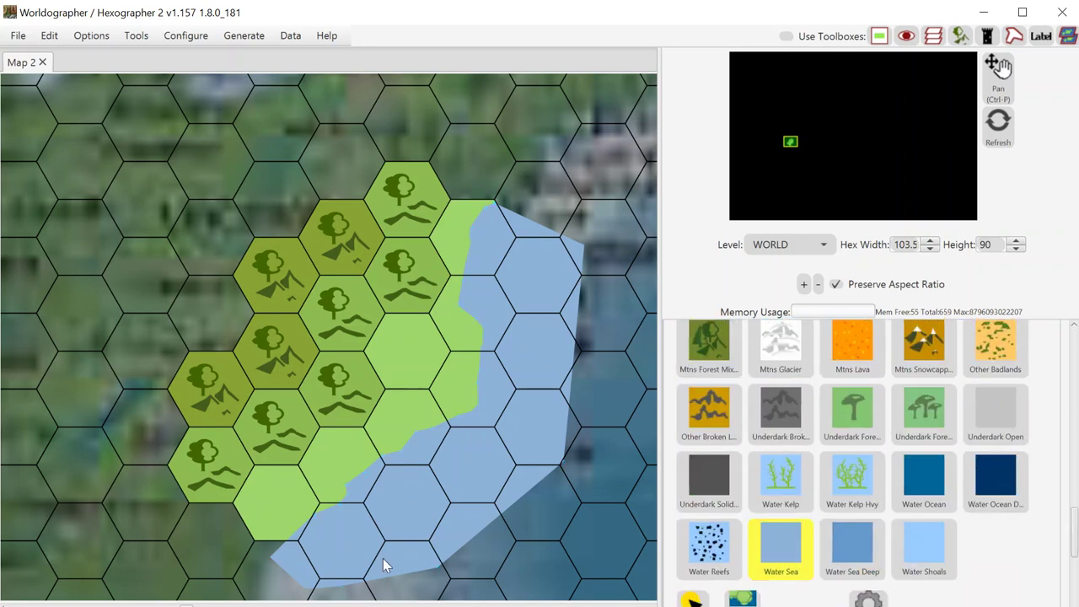
# Paint the offshore hexes east of the coast polygon with Water Sea
pyautogui.moveTo(350, 597)
pyautogui.mouseDown()
pyautogui.moveTo(426, 578)
pyautogui.moveTo(537, 510)
pyautogui.moveTo(580, 450)
pyautogui.moveTo(563, 427)
pyautogui.mouseUp()
pyautogui.moveTo(595, 384); pyautogui.dragTo(610, 314)
pyautogui.moveTo(622, 268); pyautogui.dragTo(620, 249)
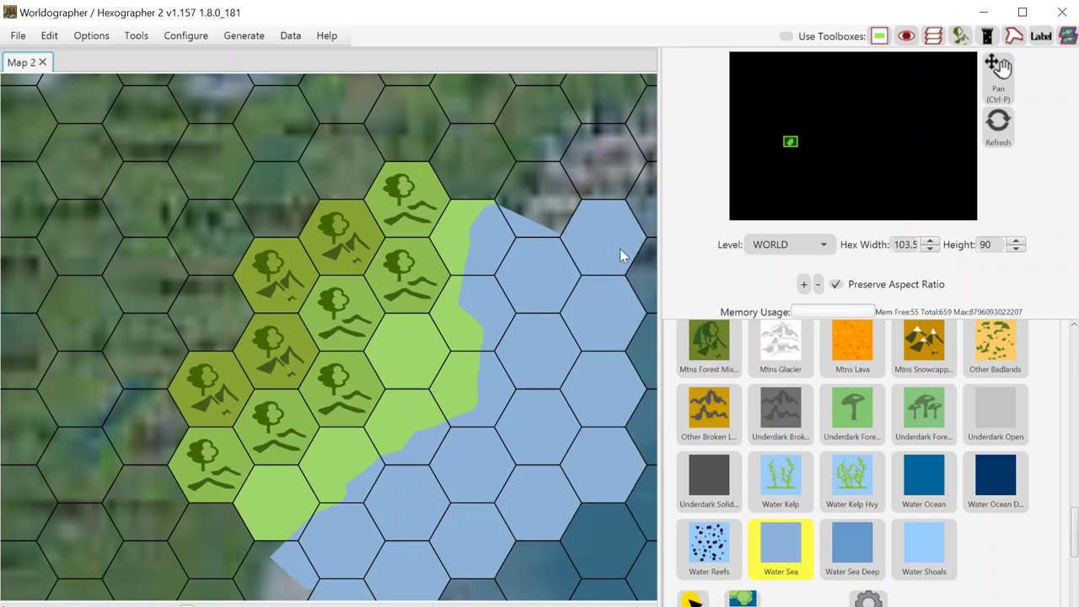
pyautogui.click(818, 285)
# Zoom out to 58.22 x 50.62 hexes so land, coastline and sea show together
pyautogui.click(818, 285)
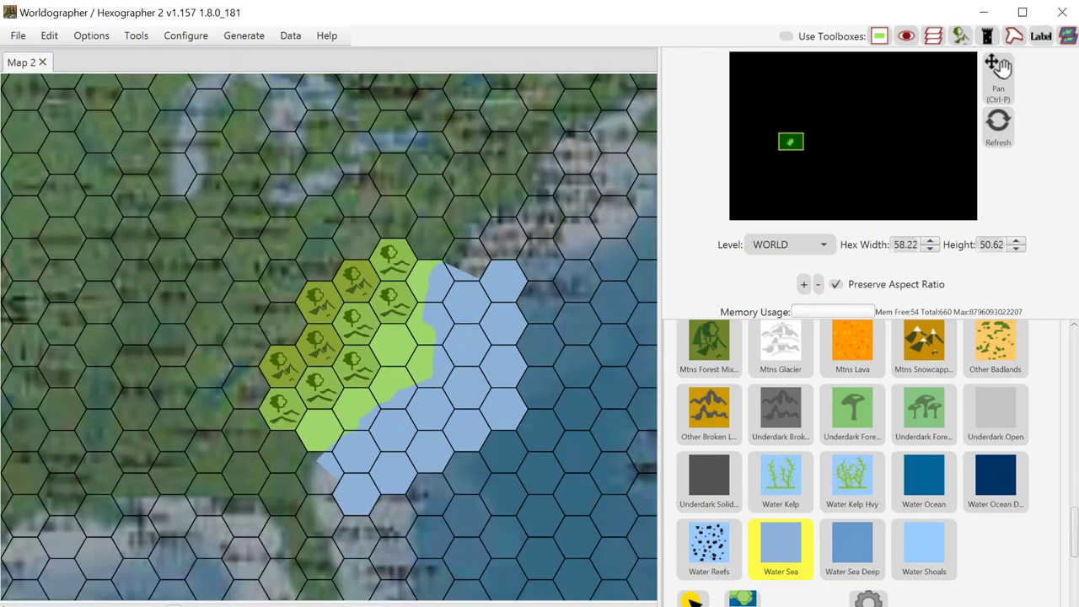